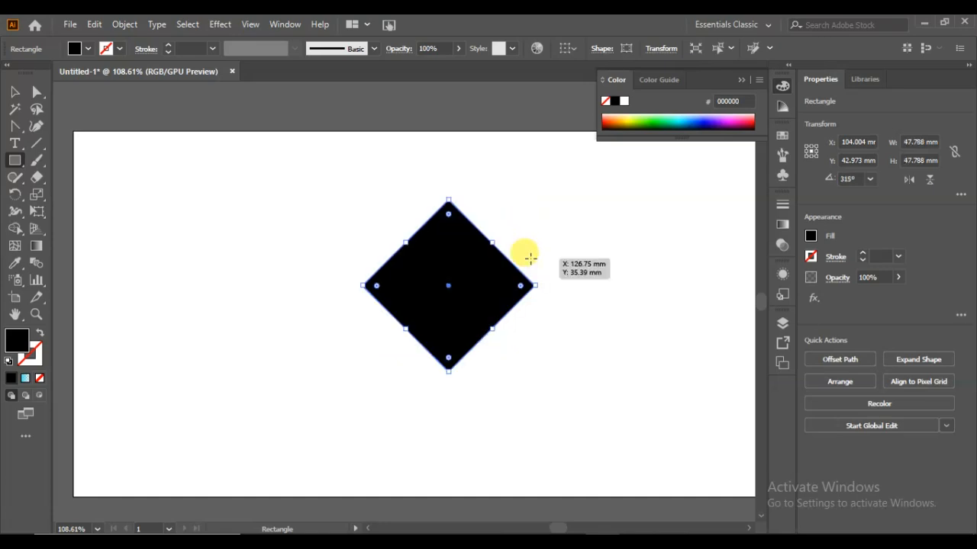
- Flatten the diamond by moving its top anchor down to about Y 33.2 mm and its bottom anchor up to about Y 50 mm
left_click(37, 91)
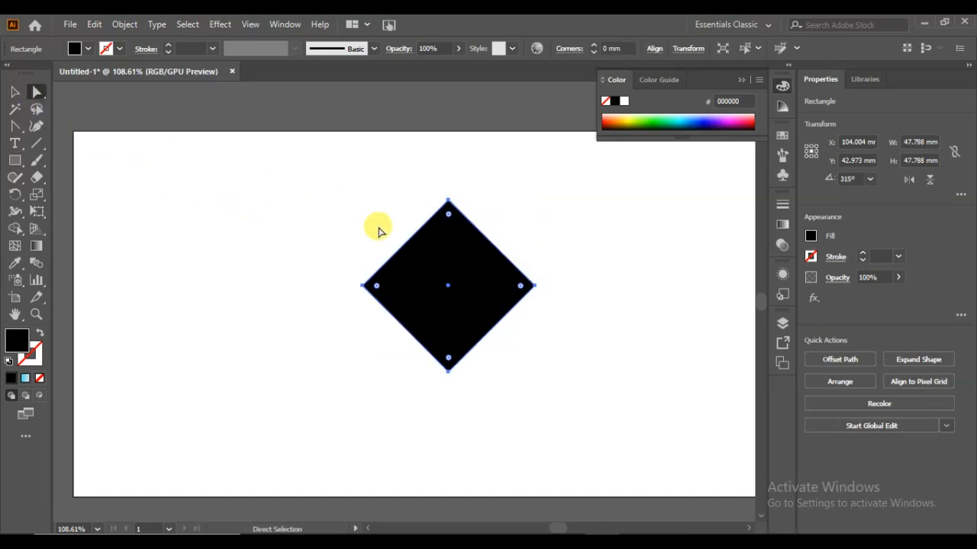
left_click(378, 230)
left_click(448, 201)
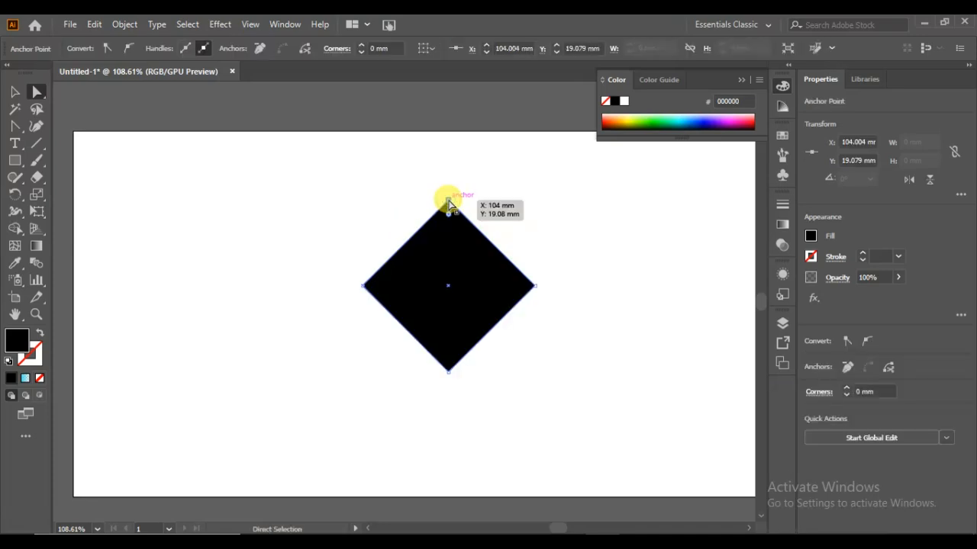
left_click_drag(448, 202, 450, 257)
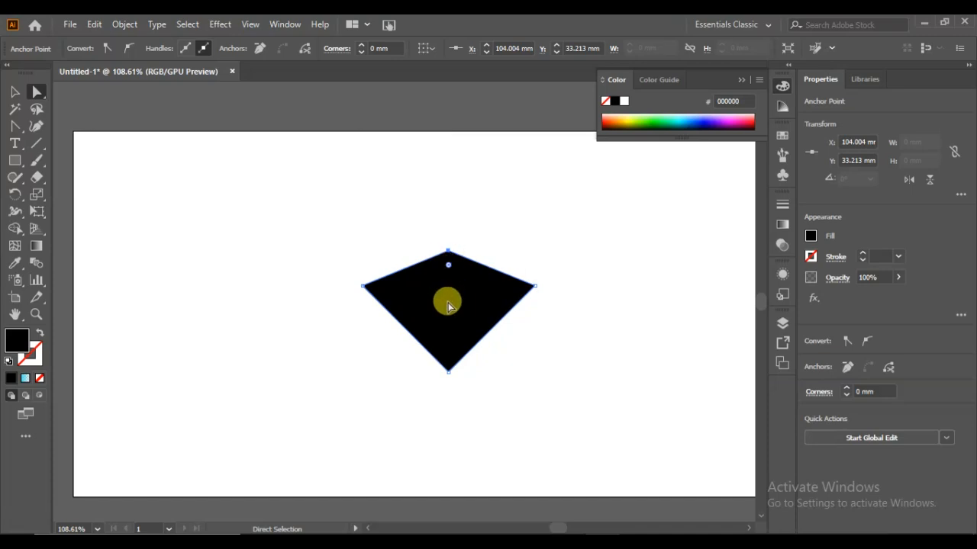
left_click_drag(449, 372, 448, 312)
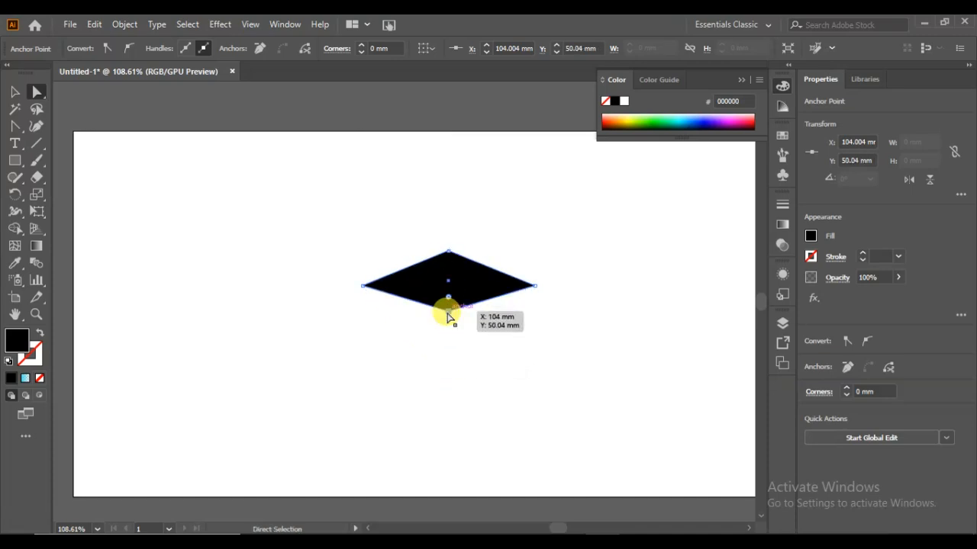
- Draw a rectangle about 19 by 7.2 mm overlapping the diamond's lower tip and bend its upper and lower edges upward into arcs
left_click_drag(19, 161, 43, 158)
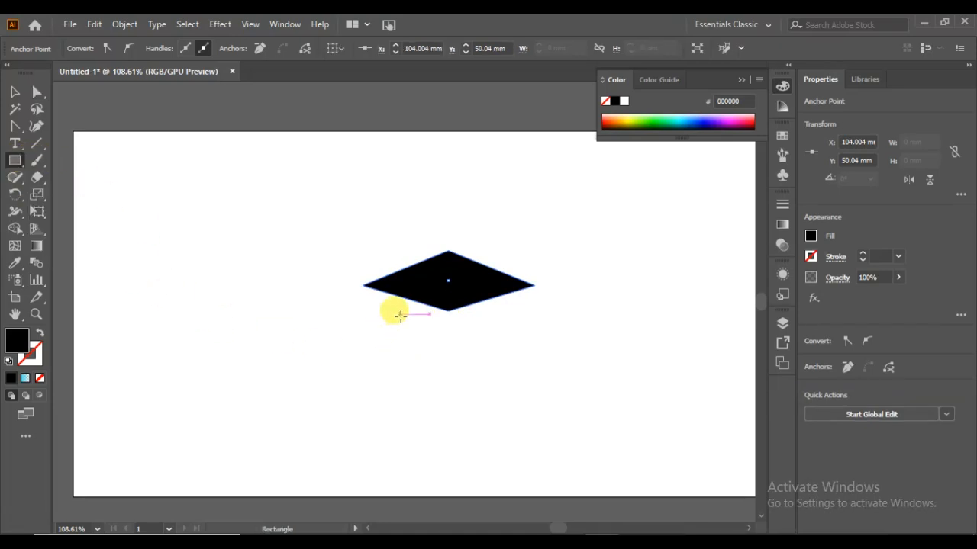
left_click_drag(414, 302, 483, 327)
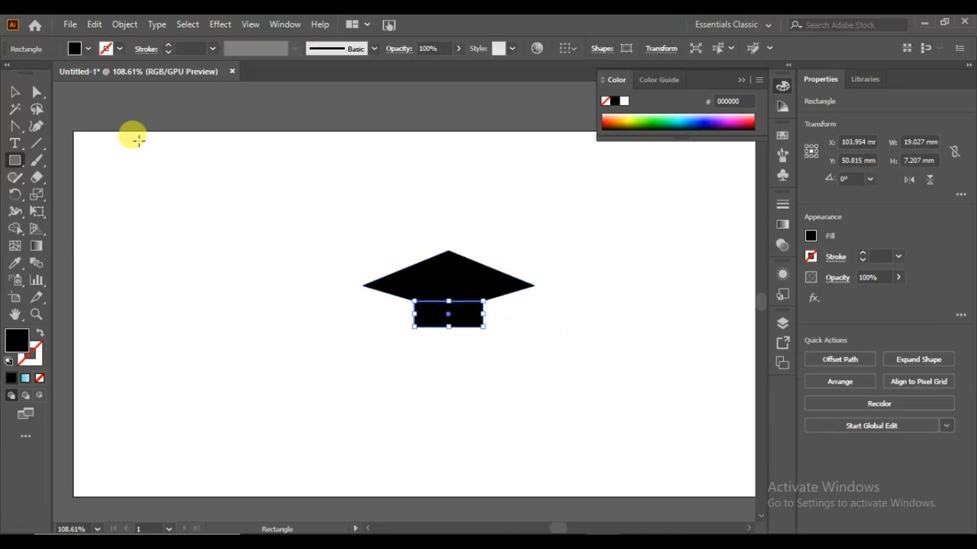
left_click_drag(15, 124, 48, 178)
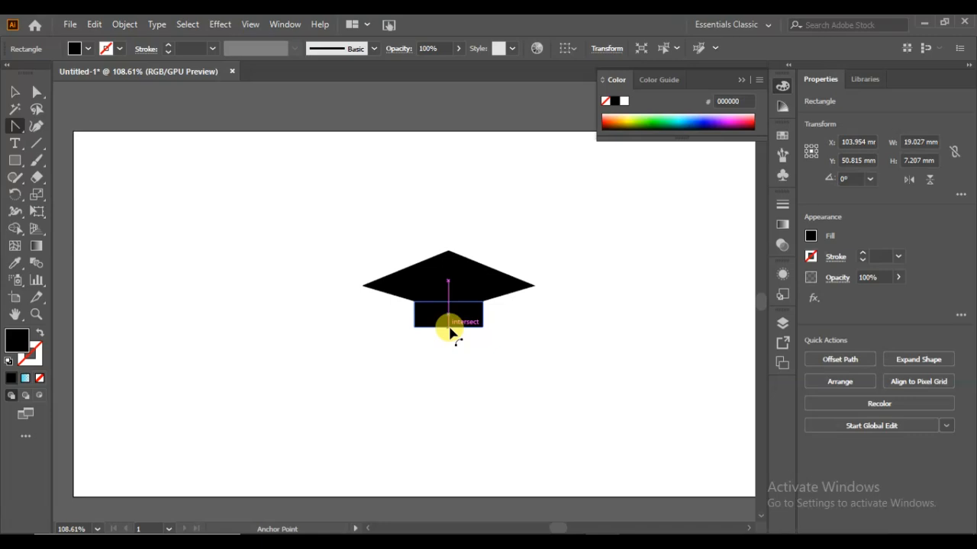
left_click_drag(450, 326, 449, 291)
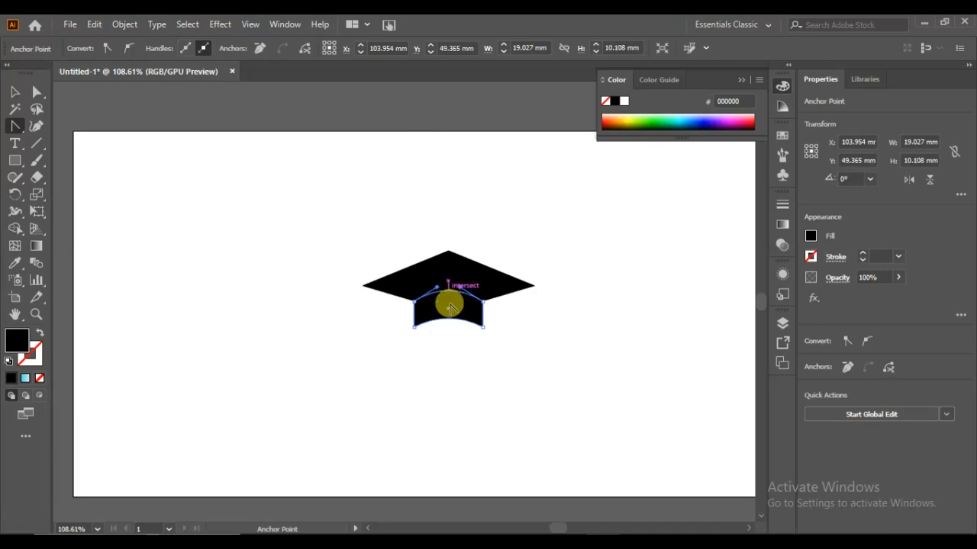
- Round the two bottom corners of the curved cap band
left_click(19, 96)
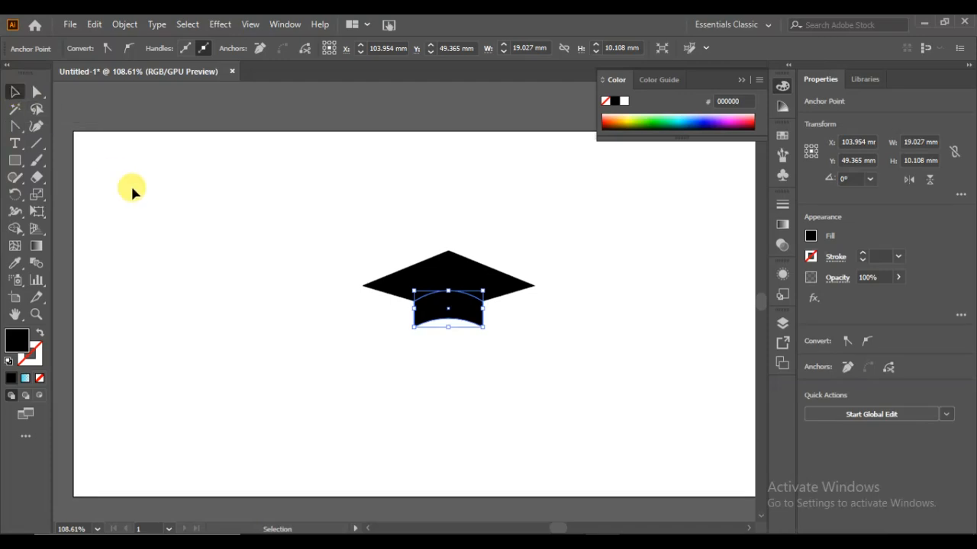
left_click(130, 190)
left_click(447, 321)
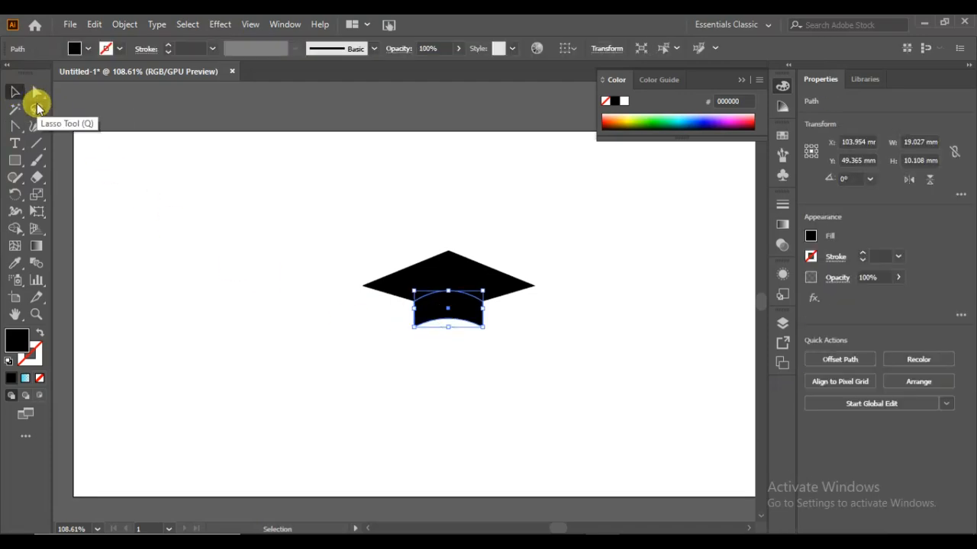
left_click(36, 96)
left_click(445, 445)
left_click_drag(496, 320, 389, 339)
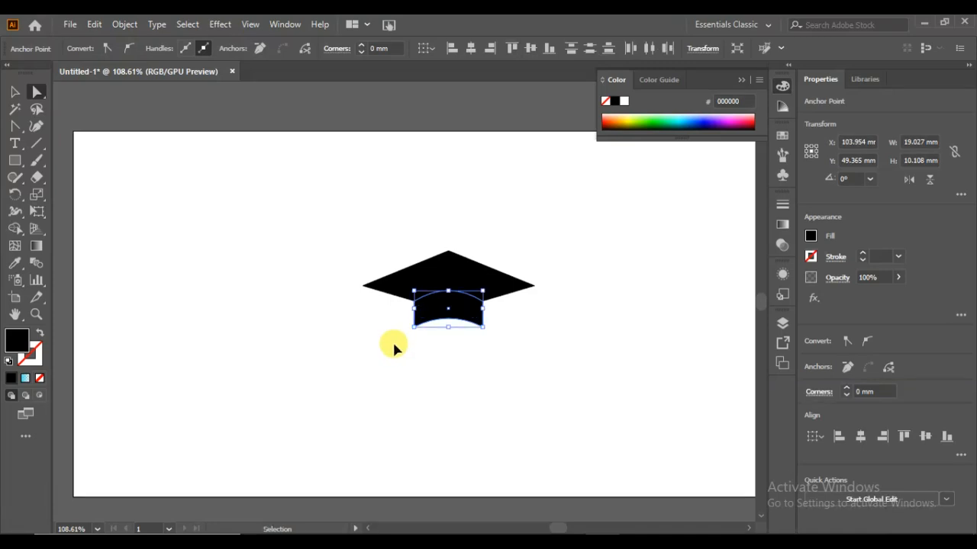
key("ctrl+equal")
key("ctrl+equal")
key("ctrl+equal")
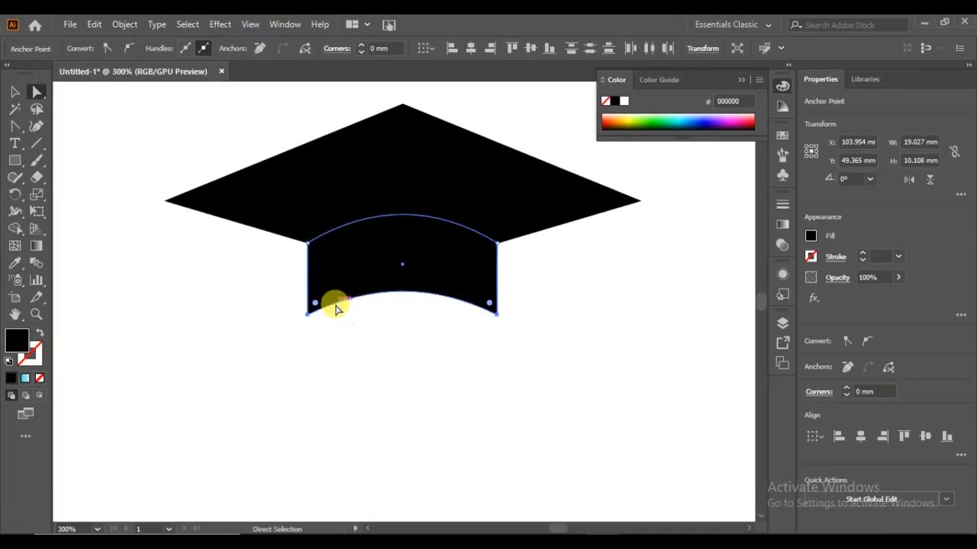
left_click_drag(317, 304, 322, 294)
left_click(364, 381)
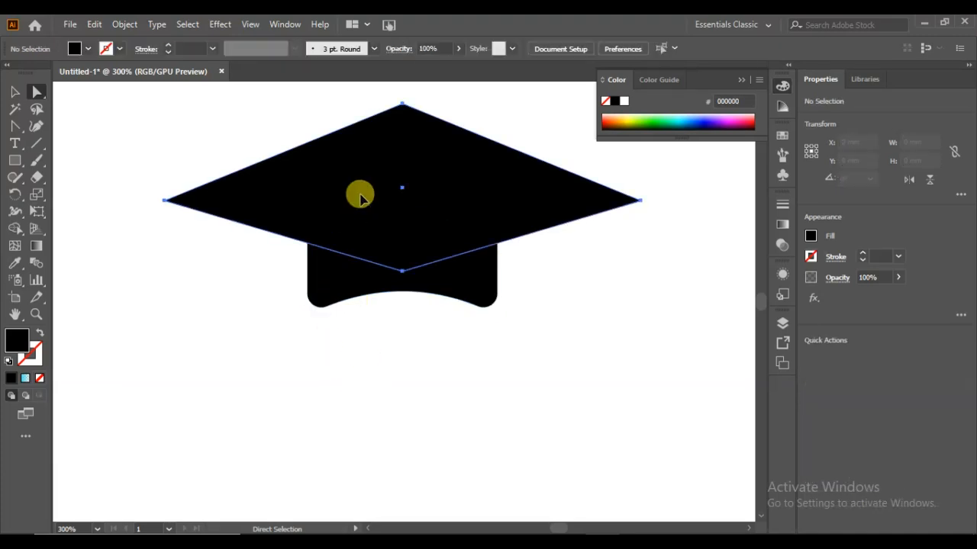
- Round all four corners of the flattened diamond
left_click(355, 229)
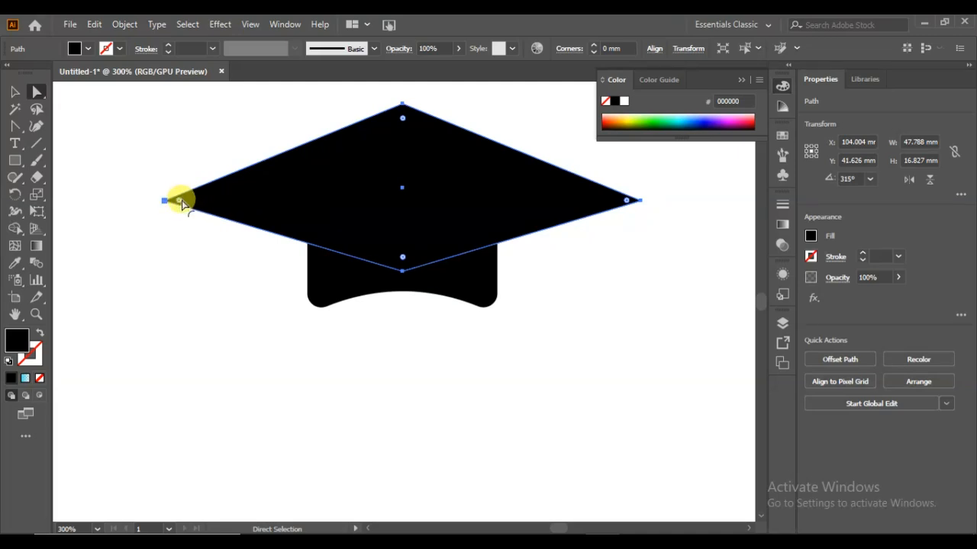
left_click_drag(181, 200, 193, 205)
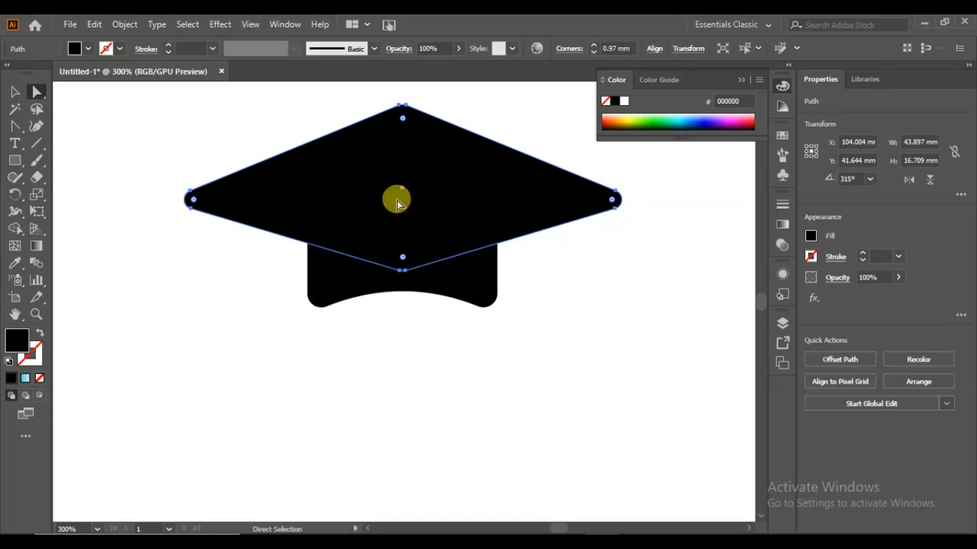
left_click_drag(404, 122, 402, 155)
left_click(401, 120)
left_click(338, 91)
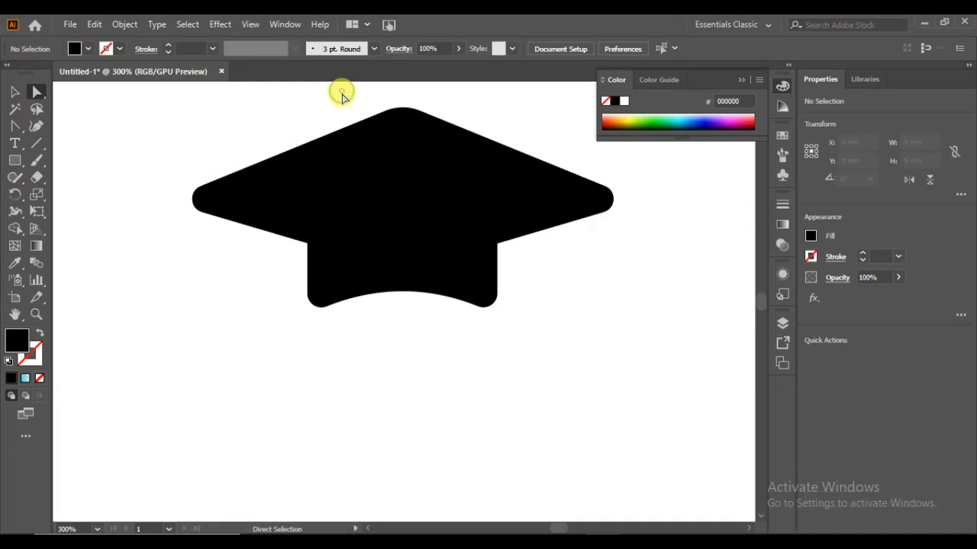
- Merge the diamond's overlapping lower tip into the curved band with the Shape Builder
left_click_drag(534, 152, 404, 322)
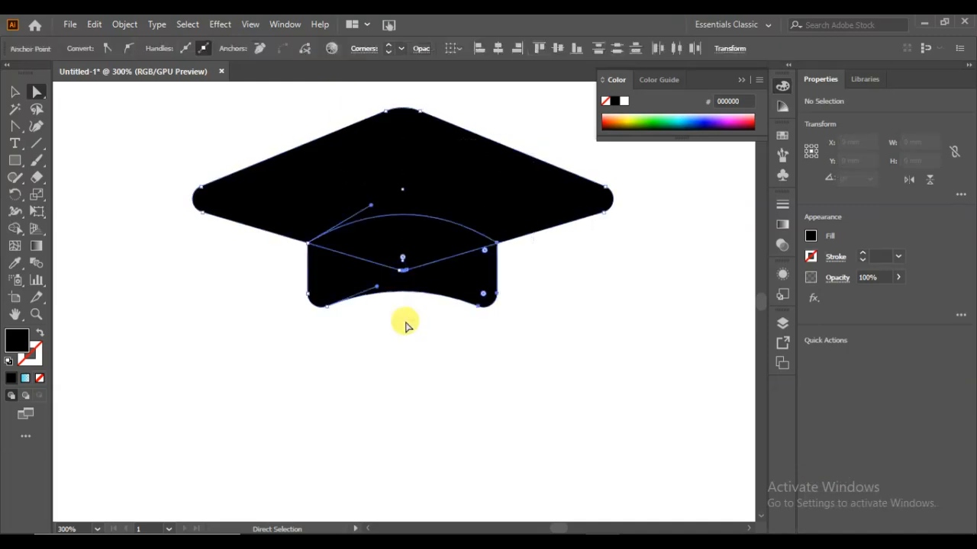
left_click(15, 228)
left_click_drag(333, 270, 371, 258)
left_click(12, 93)
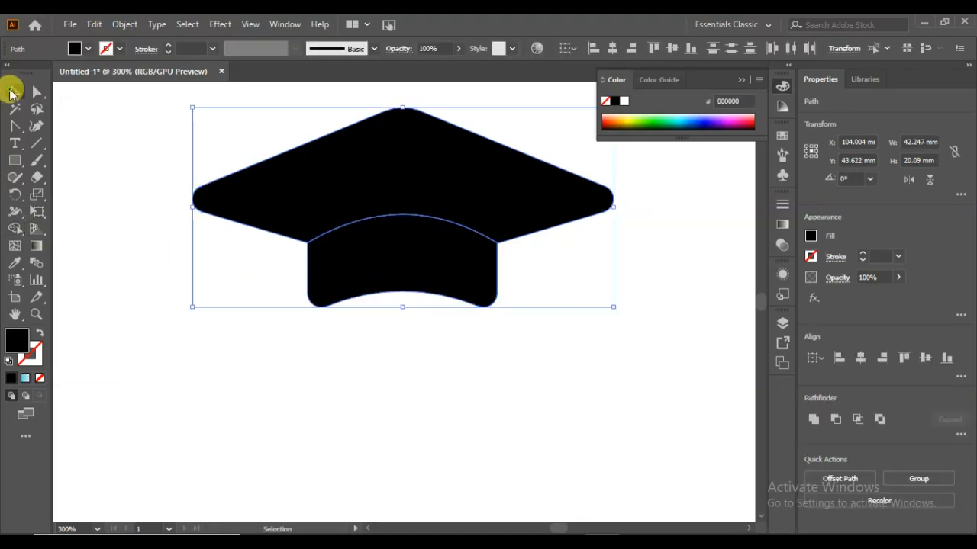
- Nudge the curved band down about 1 mm to leave a narrow gap below the cap top
left_click(337, 344)
left_click(404, 280)
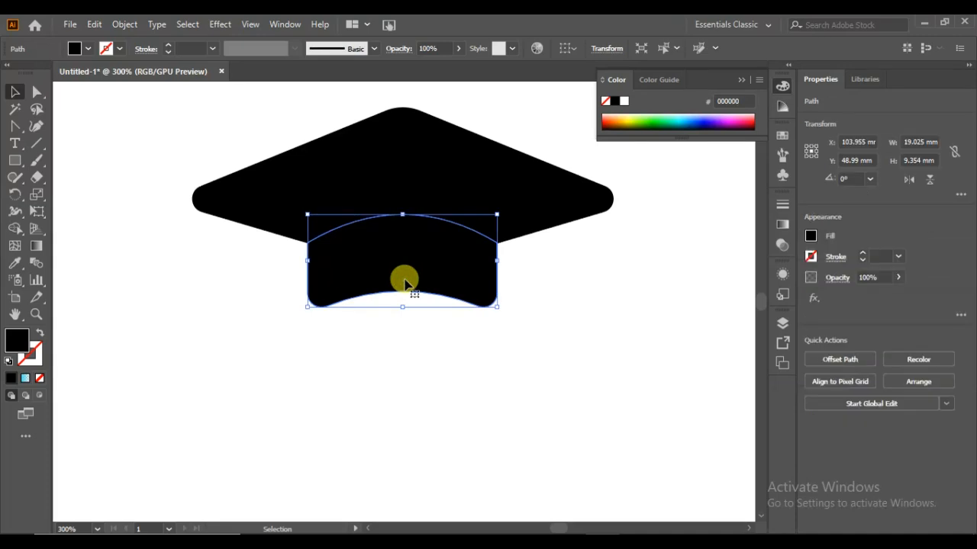
key("Down")
key("Down")
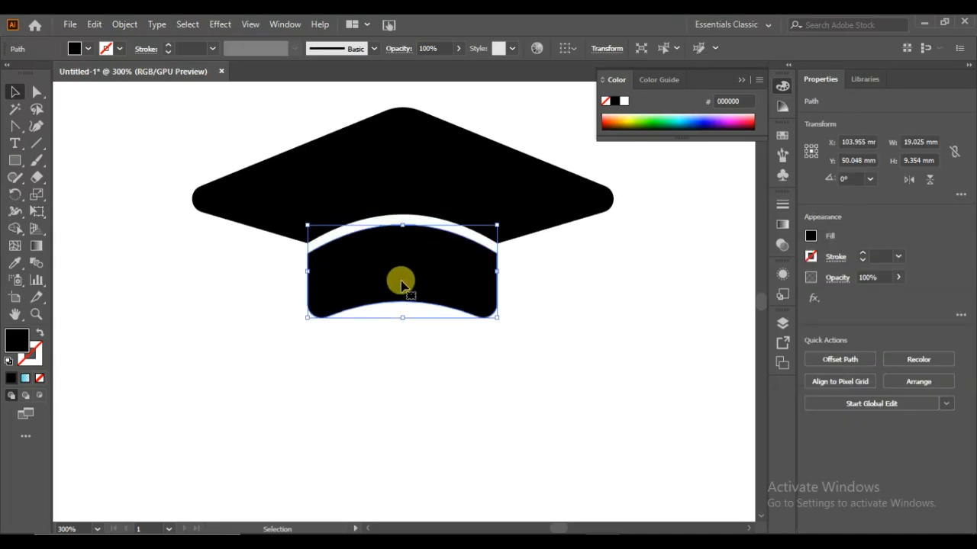
left_click(402, 343)
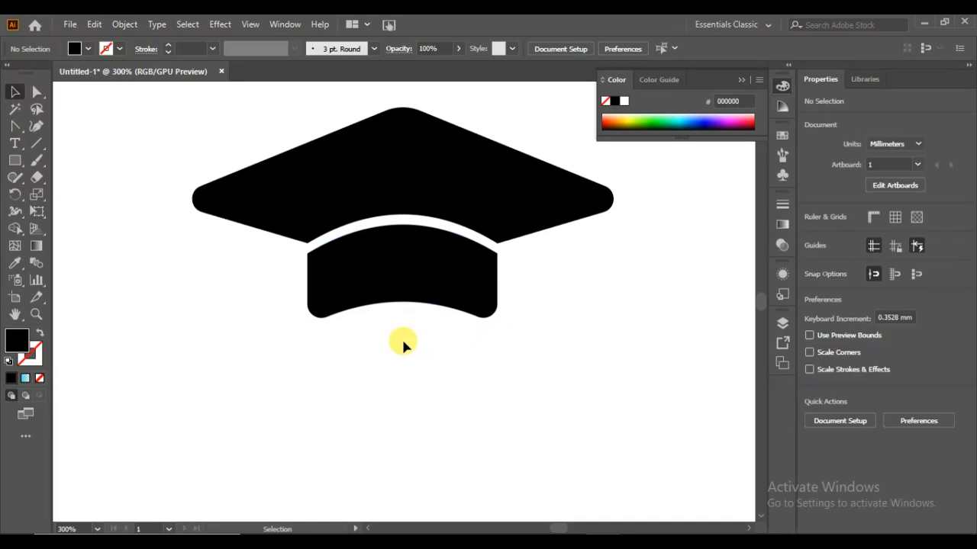
- Add the text EDUCATION below the cap and enlarge it to about 23 pt
left_click(15, 143)
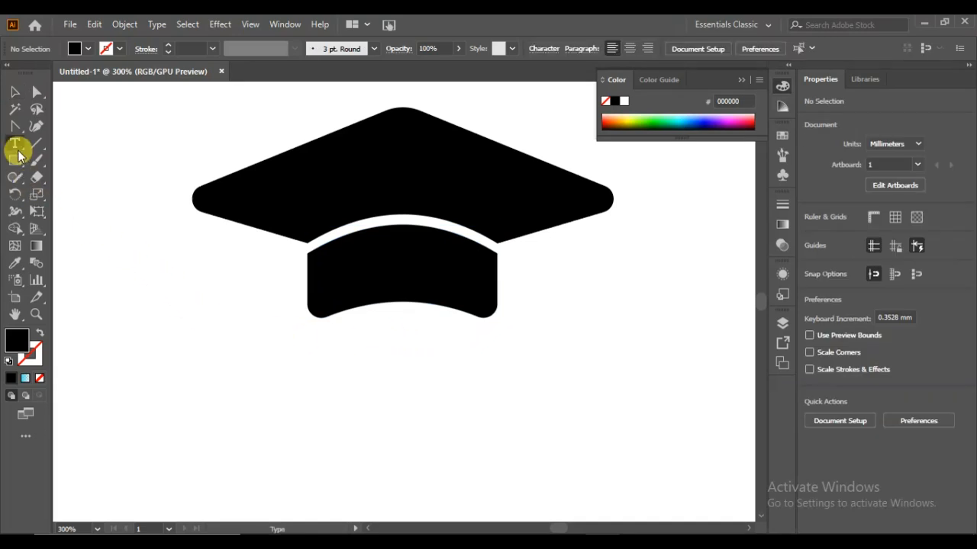
left_click(224, 387)
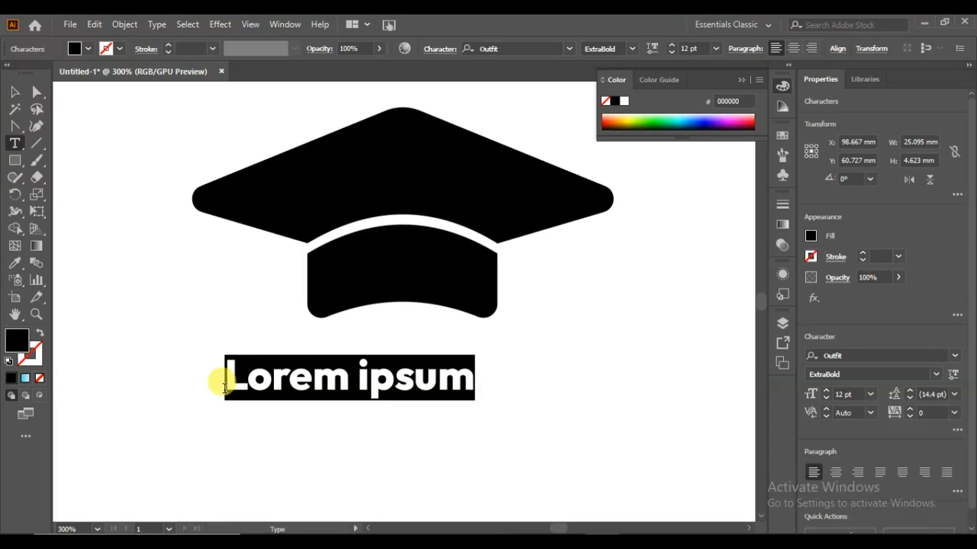
type("EDUCAT")
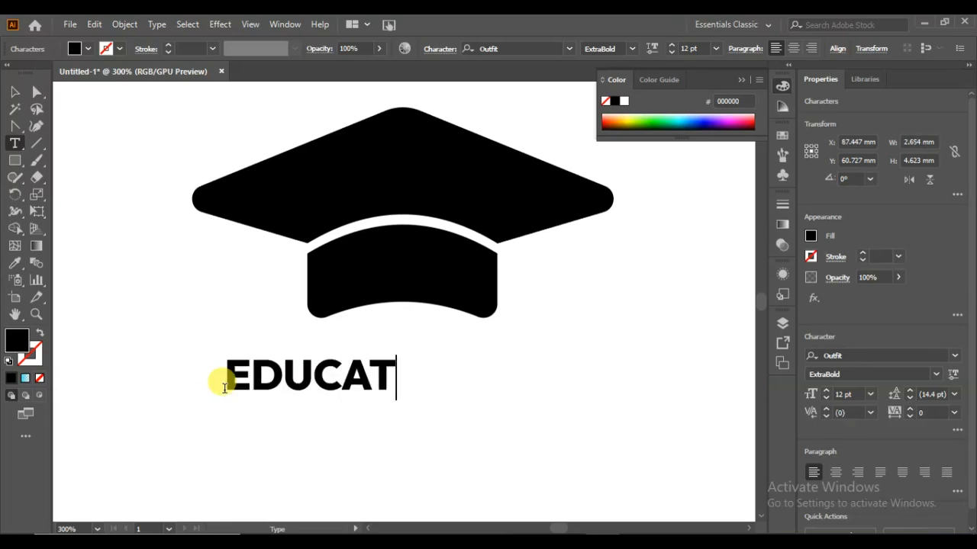
type("ION")
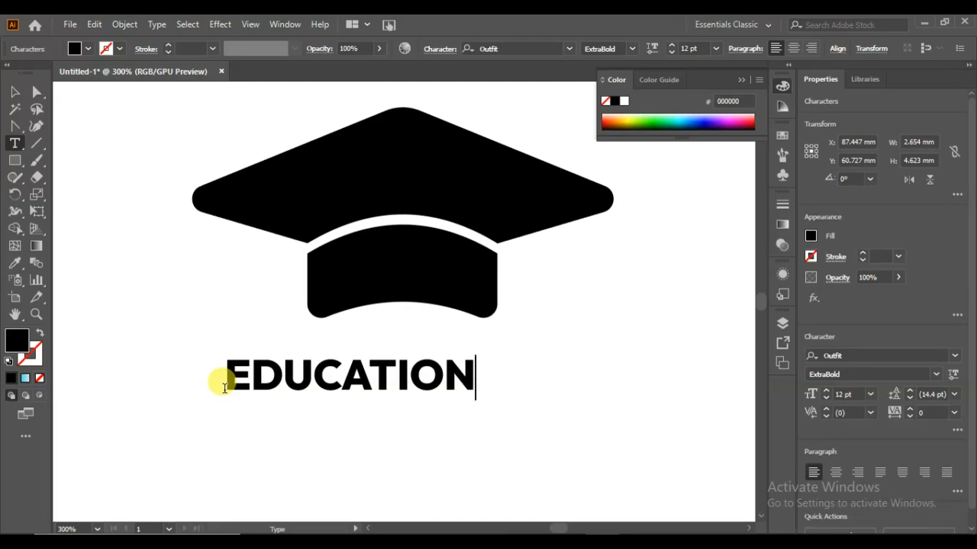
left_click(15, 92)
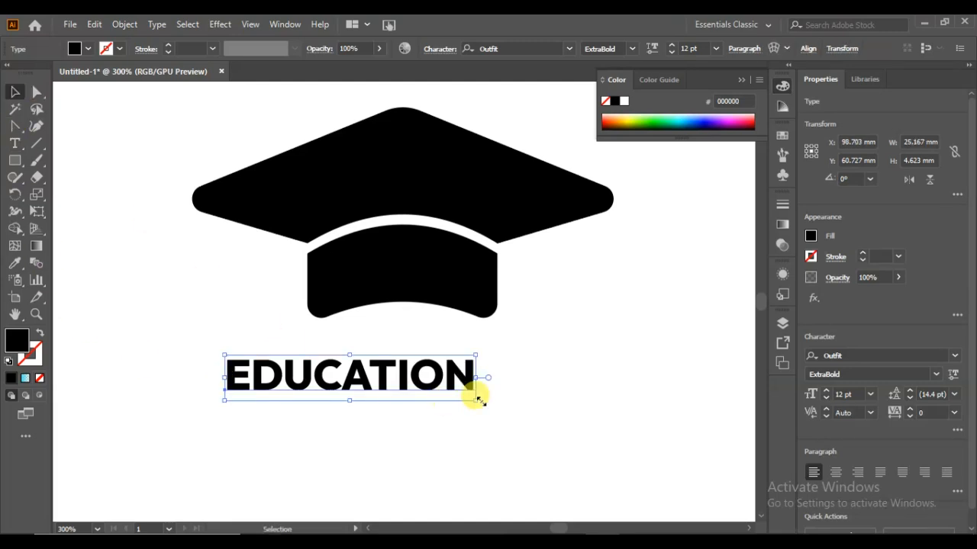
left_click_drag(477, 398, 707, 511)
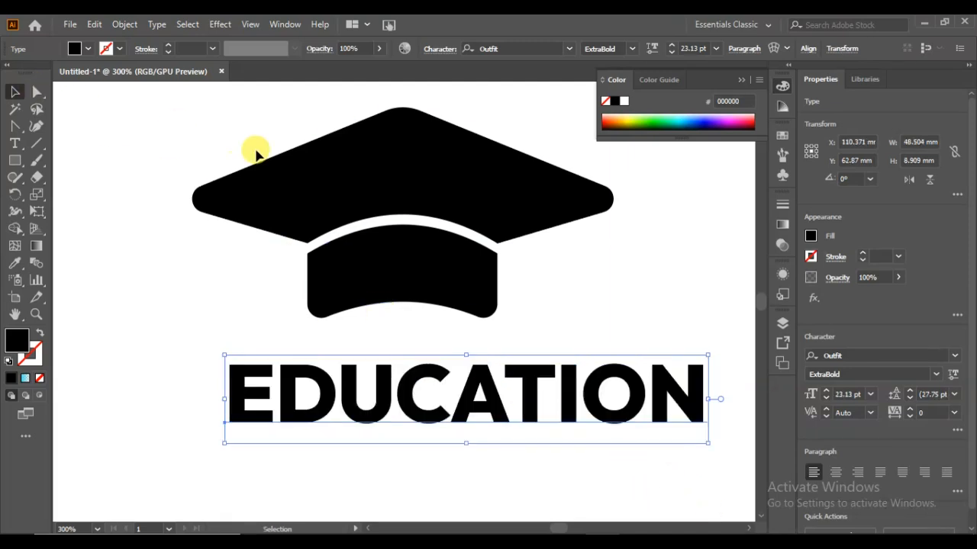
- Group the cap top and the curved band
left_click(380, 185)
left_click(388, 297, "shift")
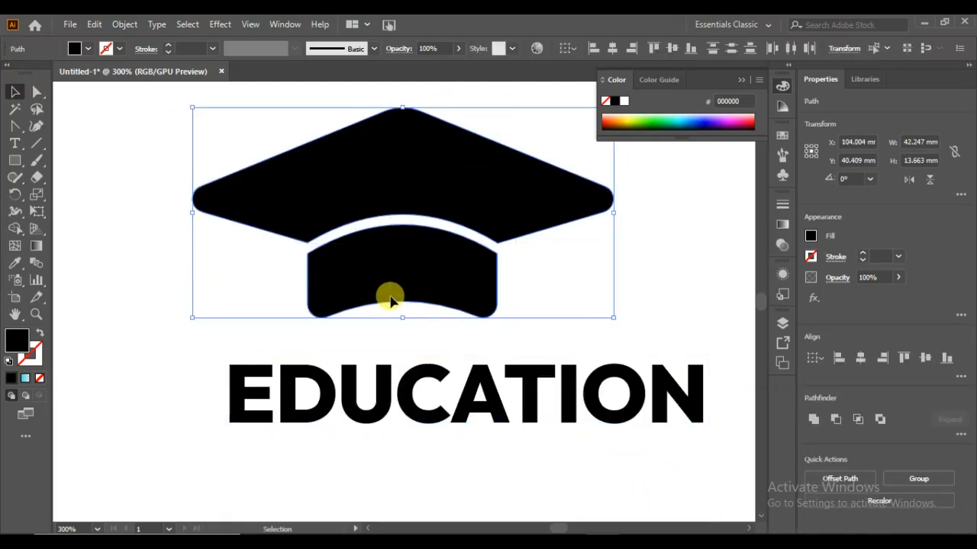
right_click(492, 192)
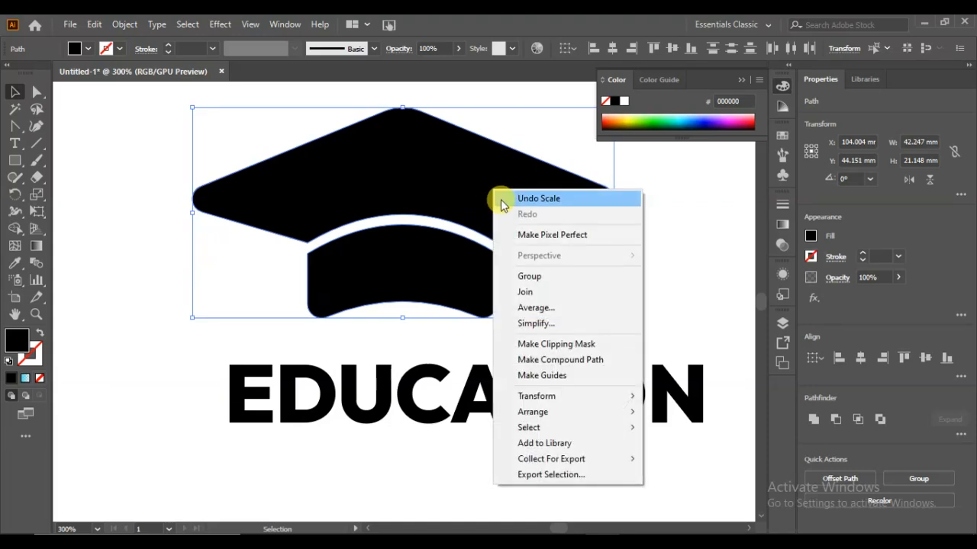
left_click(534, 277)
- Shrink the cap group to about 24 mm wide, tilt it about 16° counterclockwise and place it above the start of EDUCATION
left_click_drag(613, 319, 449, 233)
left_click_drag(336, 215, 291, 331)
left_click_drag(408, 222, 382, 197)
left_click_drag(299, 308, 260, 330)
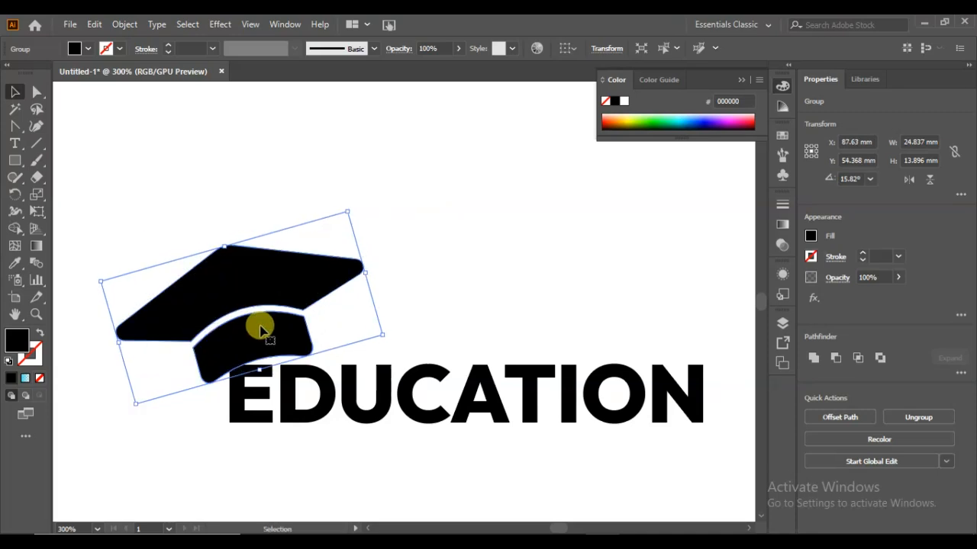
left_click_drag(382, 335, 373, 333)
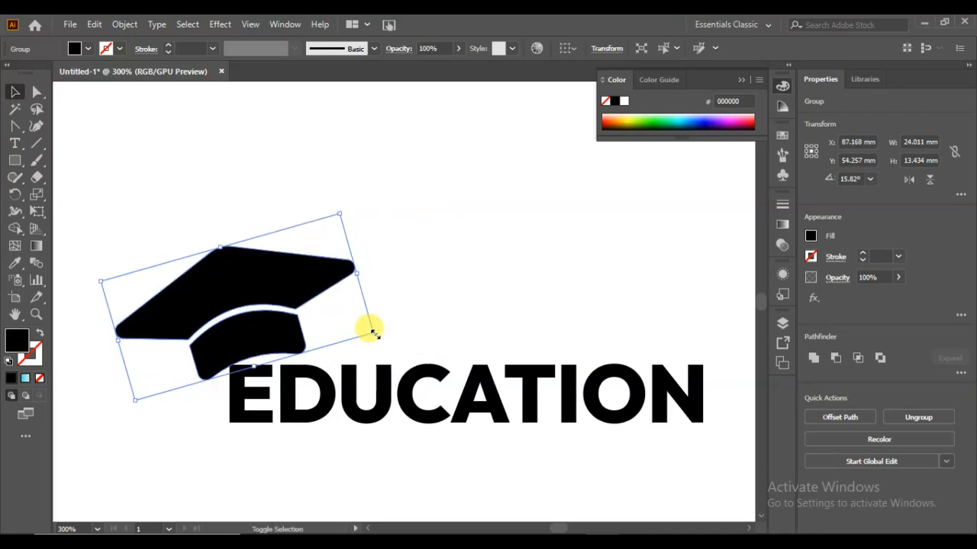
left_click(436, 316)
left_click_drag(279, 283, 285, 179)
- Convert the EDUCATION text to outlines and unite its overlapping letter shapes
left_click(321, 386)
right_click(324, 389)
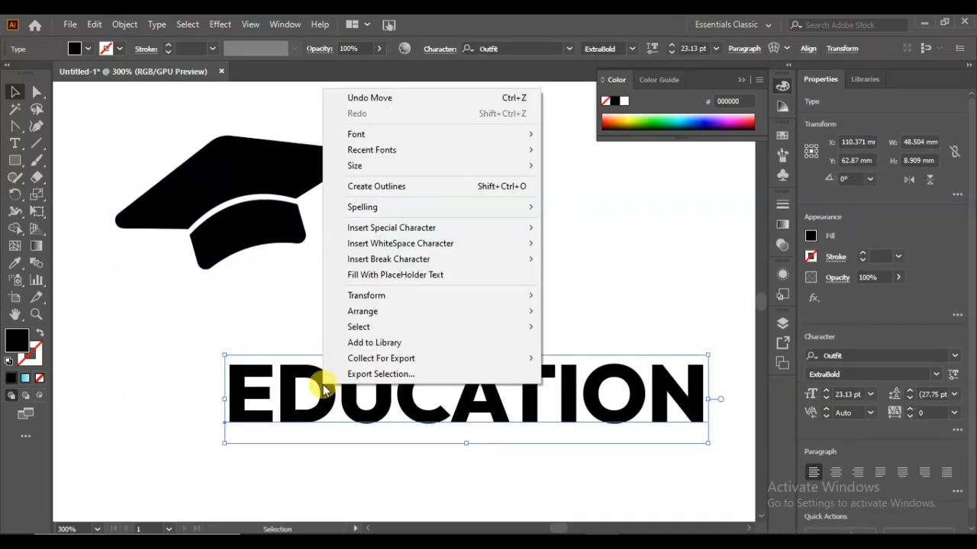
left_click(382, 186)
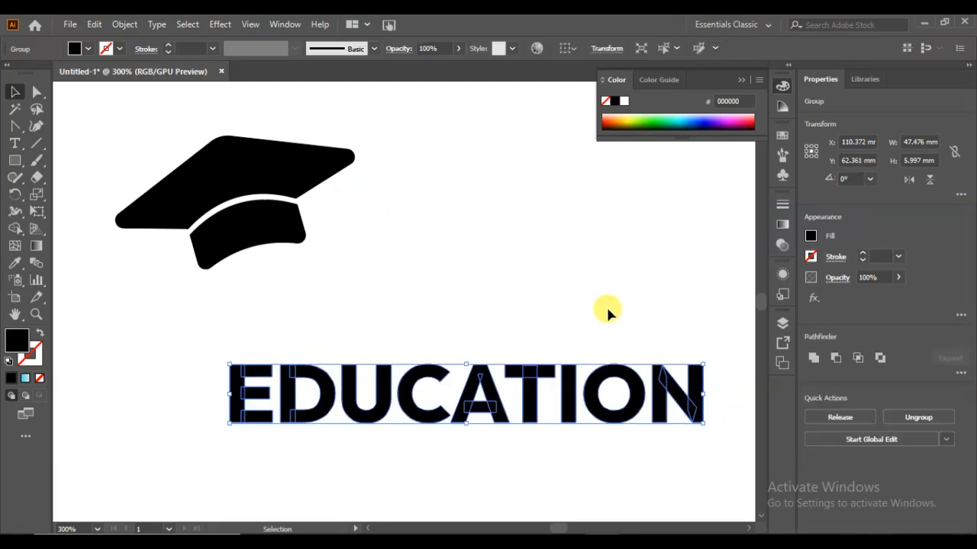
left_click(814, 357)
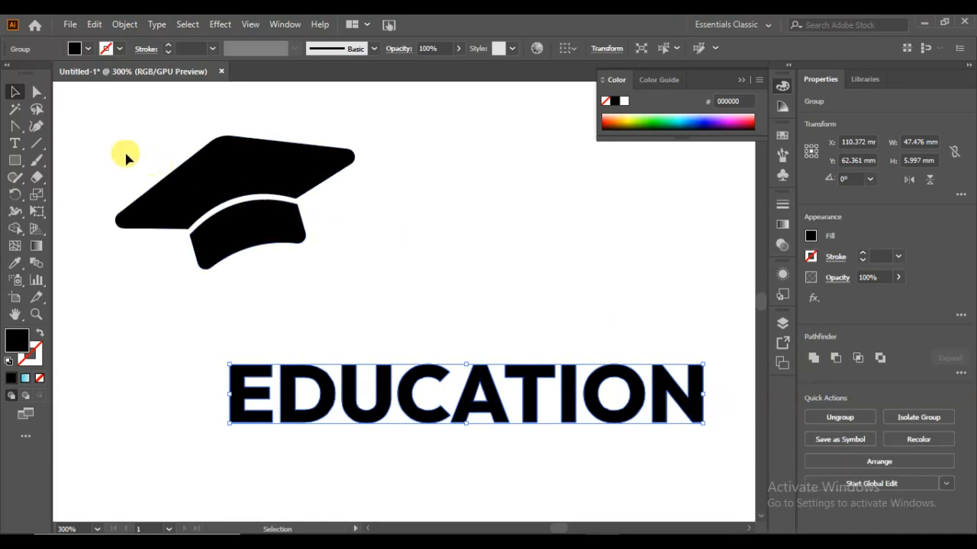
- Round all the corners of the outlined EDUCATION letters
left_click(37, 91)
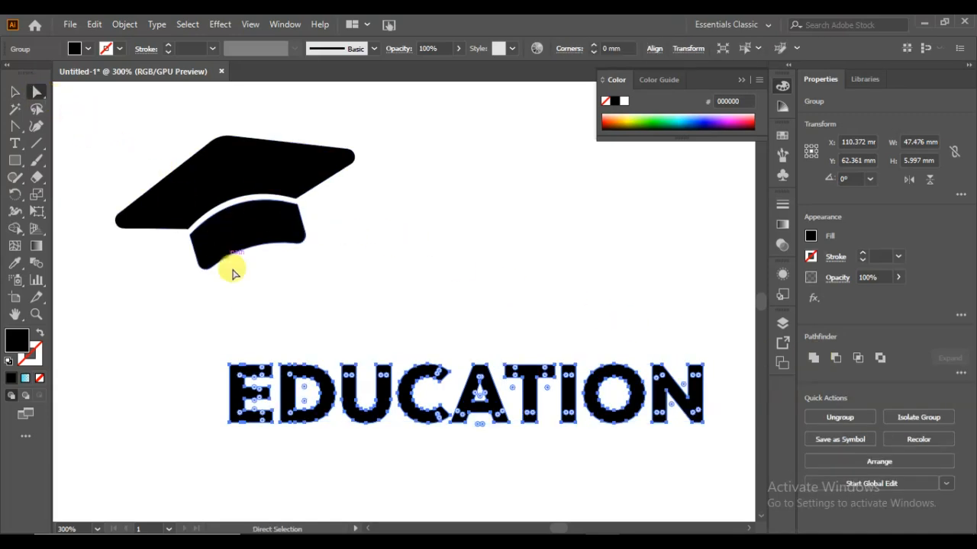
left_click_drag(286, 373, 298, 383)
left_click(309, 333)
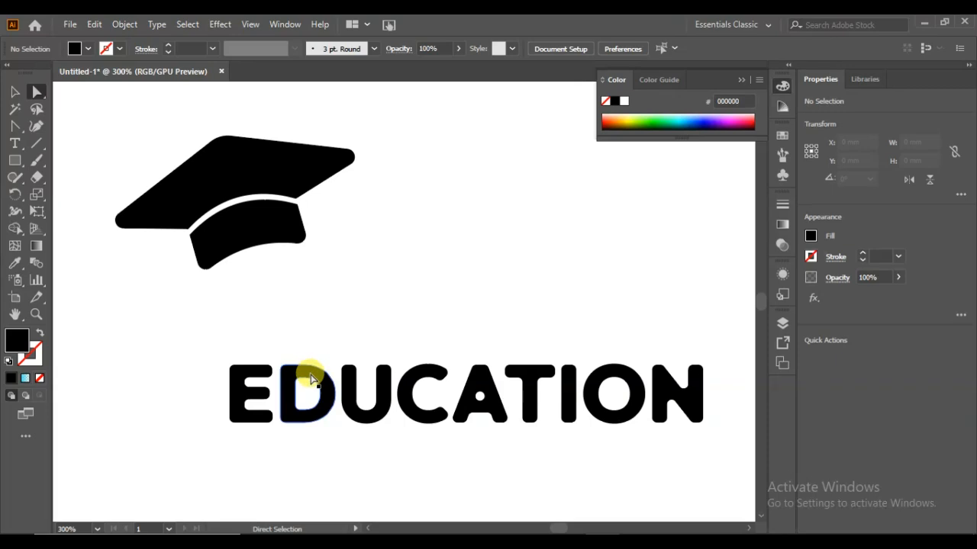
- Duplicate the rounded EDUCATION lettering twice, with a spare copy beside the cap and another offset slightly diagonally from the original
left_click(14, 91)
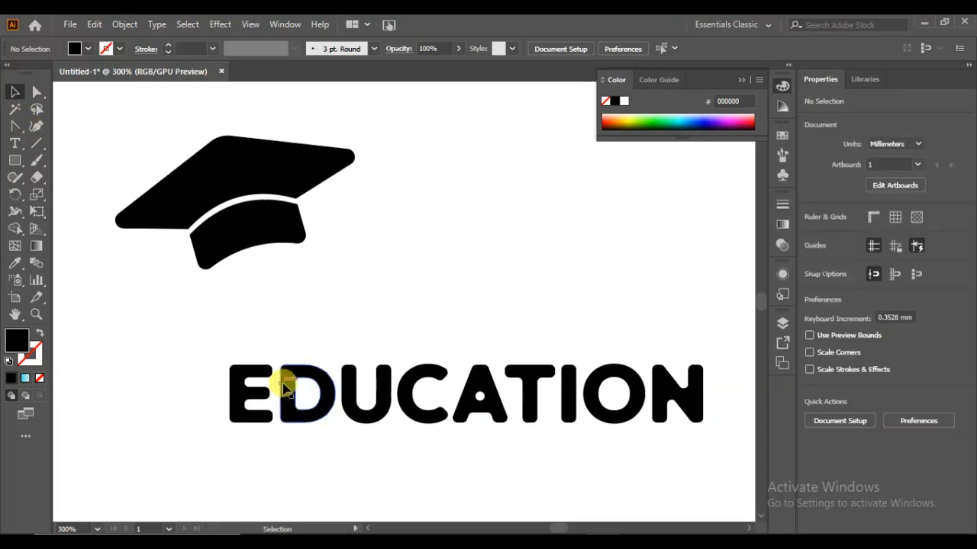
left_click_drag(289, 393, 287, 345)
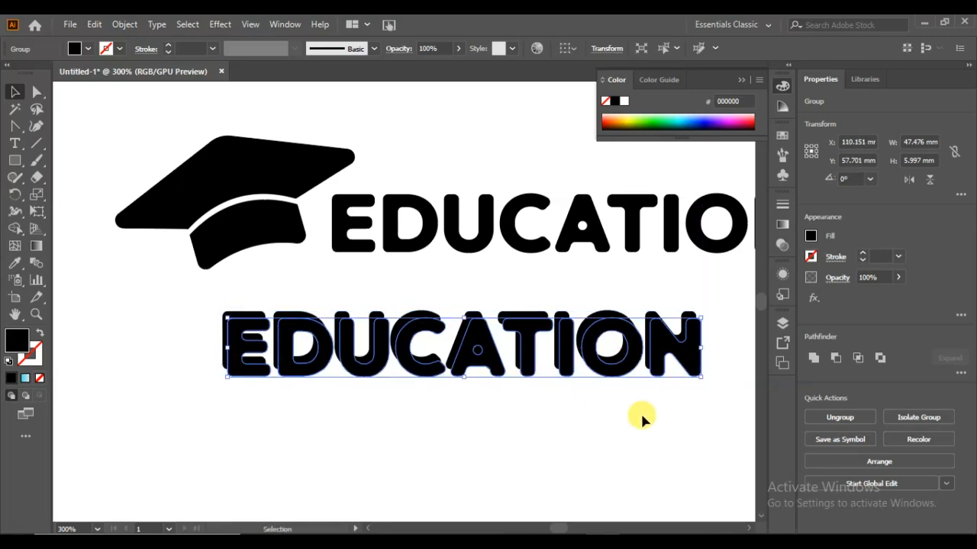
left_click_drag(653, 328, 654, 315)
key("Left")
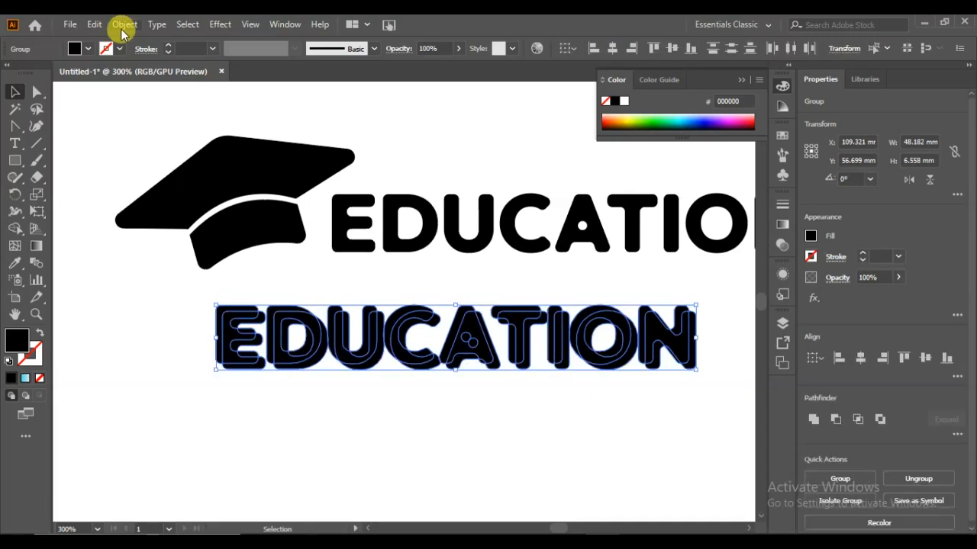
- Create a blend between the two overlapping EDUCATION copies
left_click(123, 29)
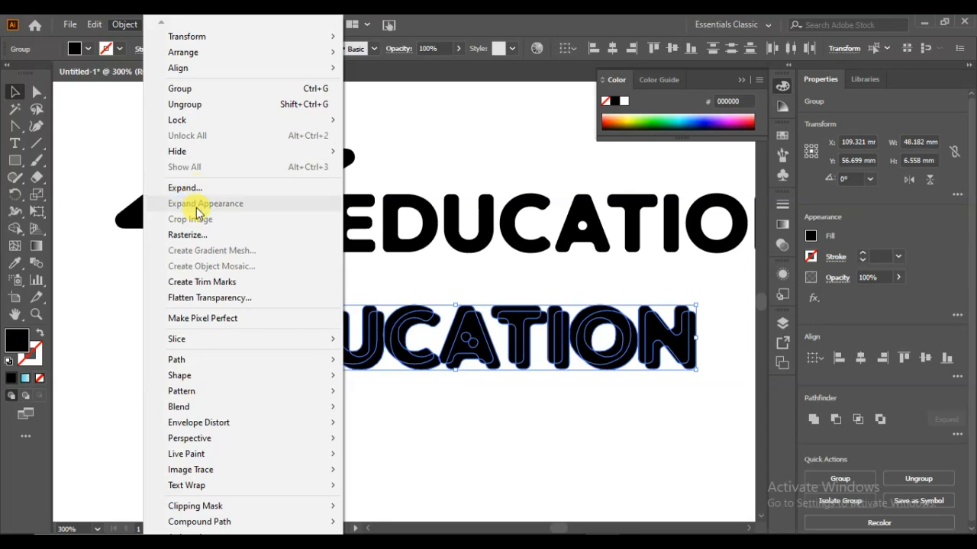
mouse_move(214, 413)
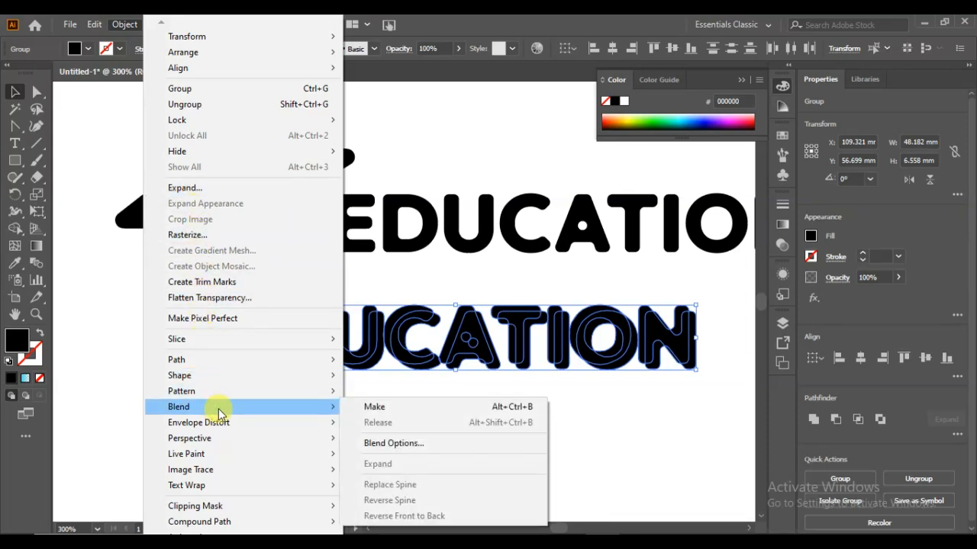
left_click(366, 412)
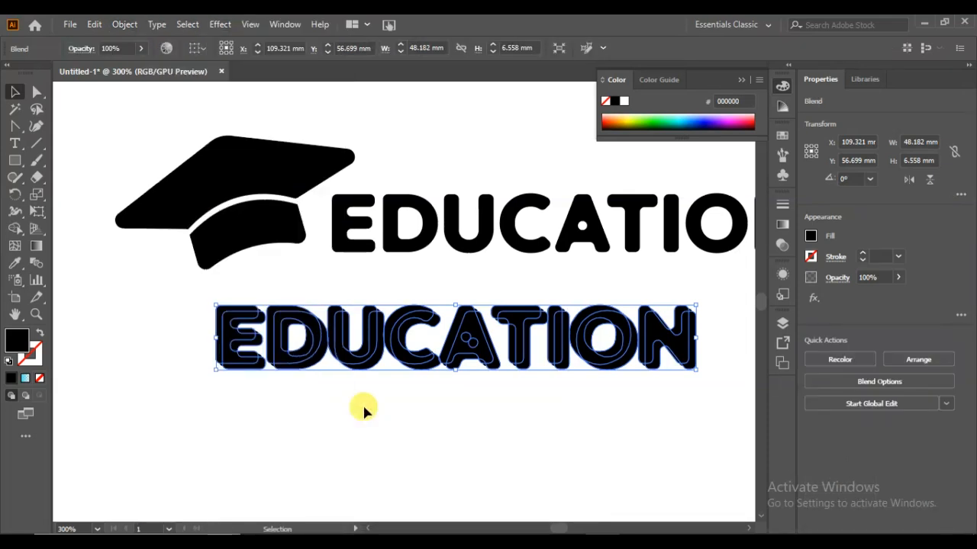
- Set the EDUCATION blend spacing to 30 specified steps with preview on
left_click(120, 28)
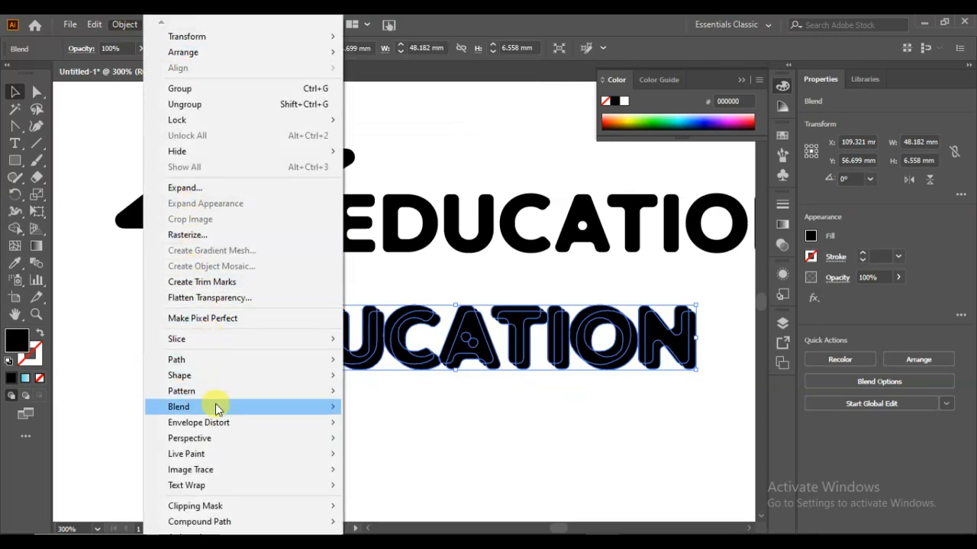
mouse_move(215, 408)
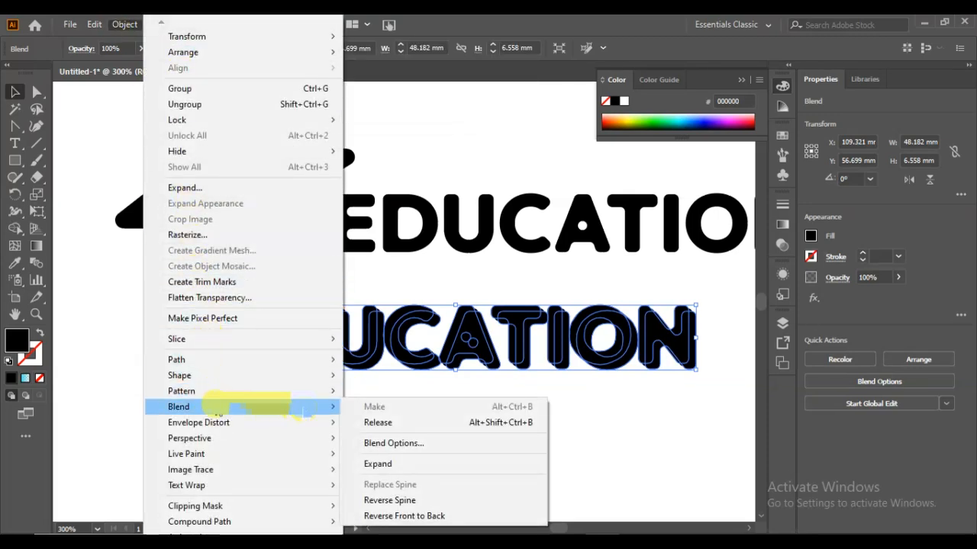
left_click(379, 443)
left_click(400, 312)
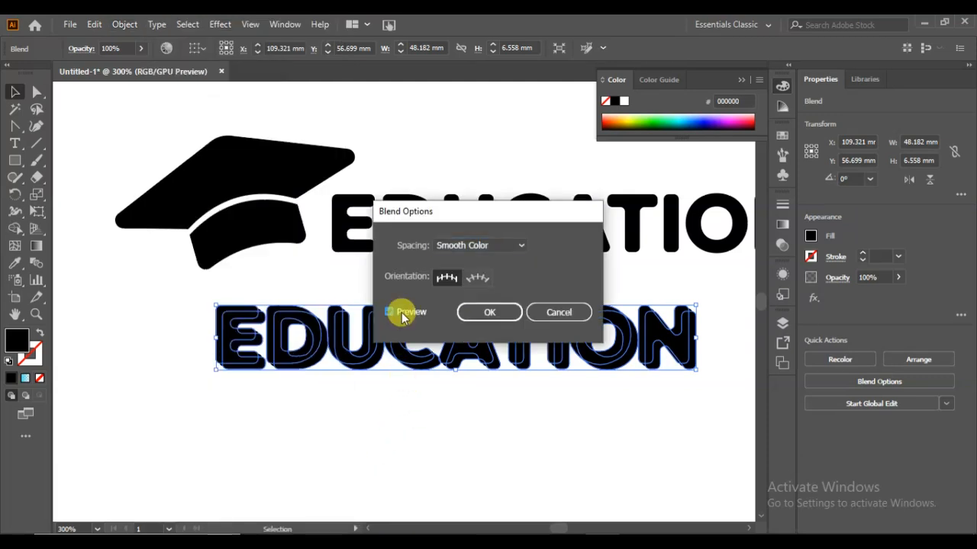
left_click(465, 245)
left_click(471, 277)
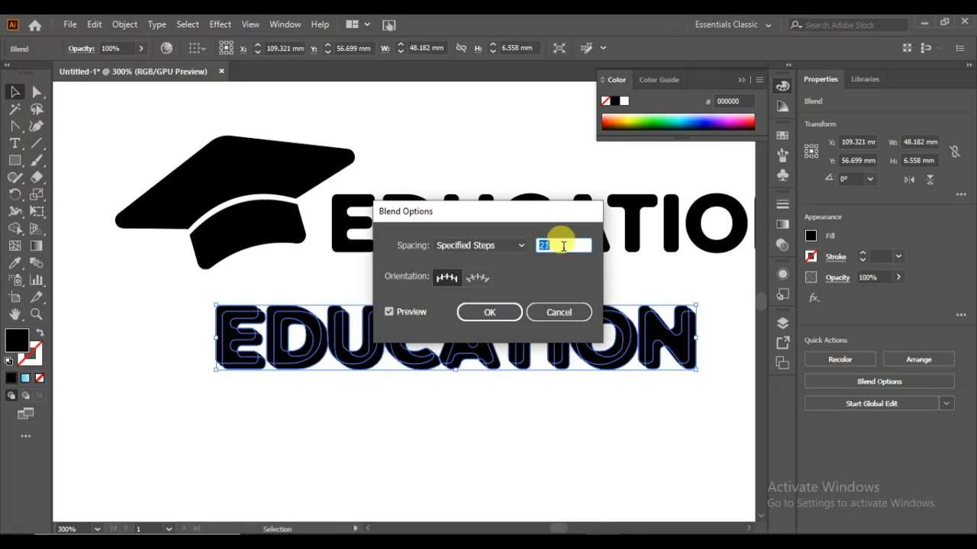
left_click(500, 312)
left_click(482, 283)
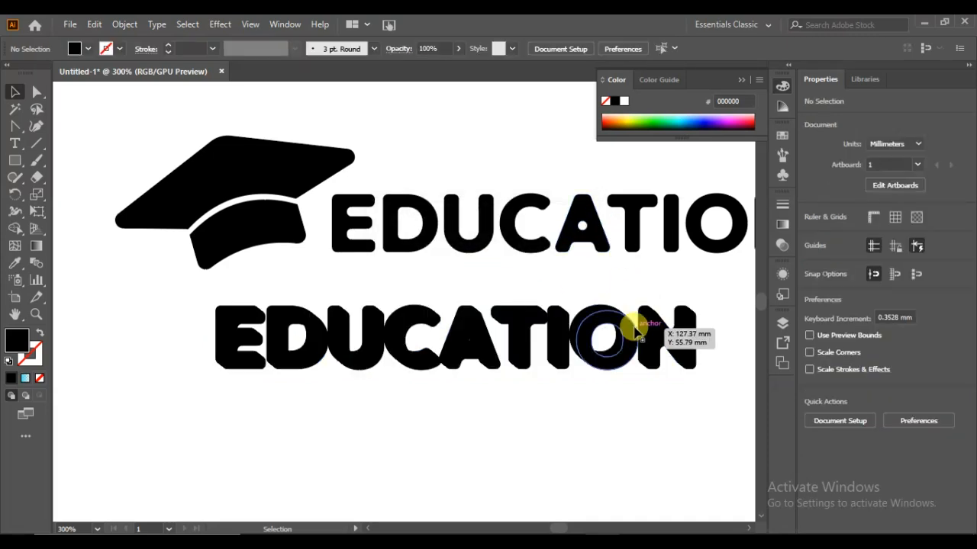
- Place the spare EDUCATION copy over the blended lettering and give it a white fill with a 1 pt black stroke
left_click_drag(529, 295, 480, 344)
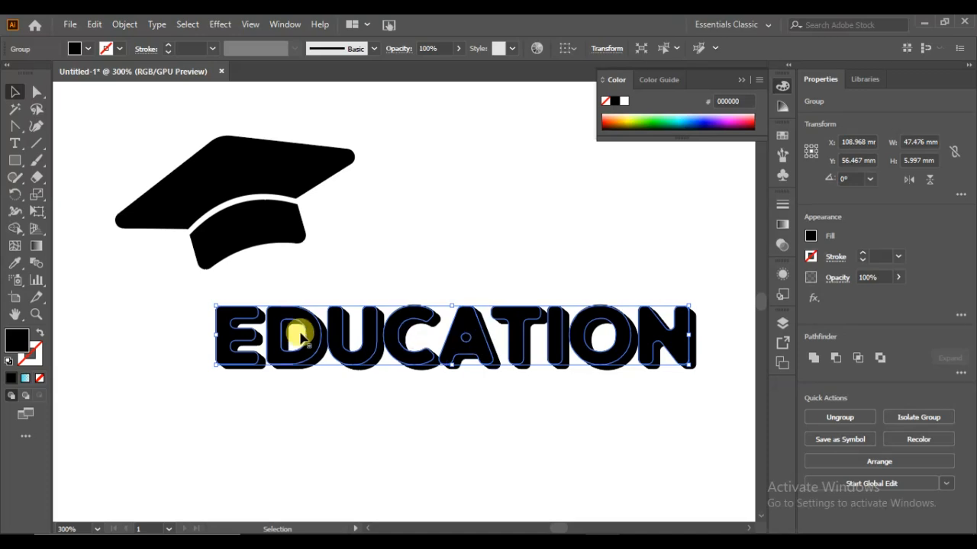
left_click(40, 336)
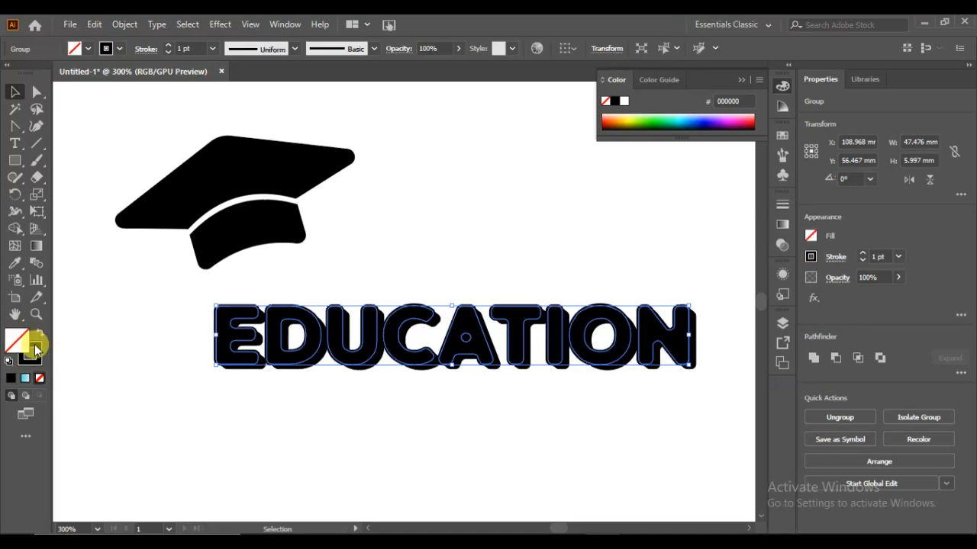
left_click(84, 51)
left_click(28, 74)
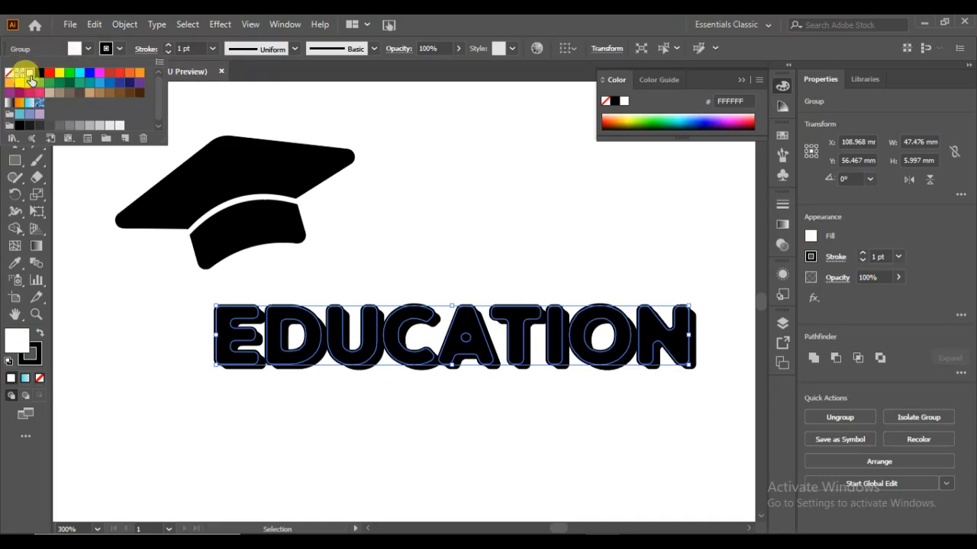
left_click(221, 338)
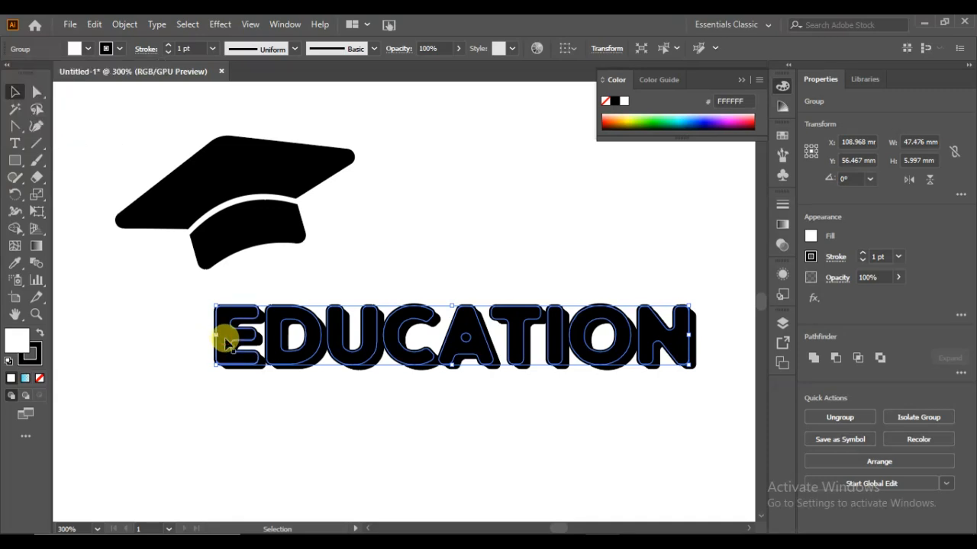
- Bring the white EDUCATION lettering to the front of the black blend
right_click(223, 337)
mouse_move(271, 270)
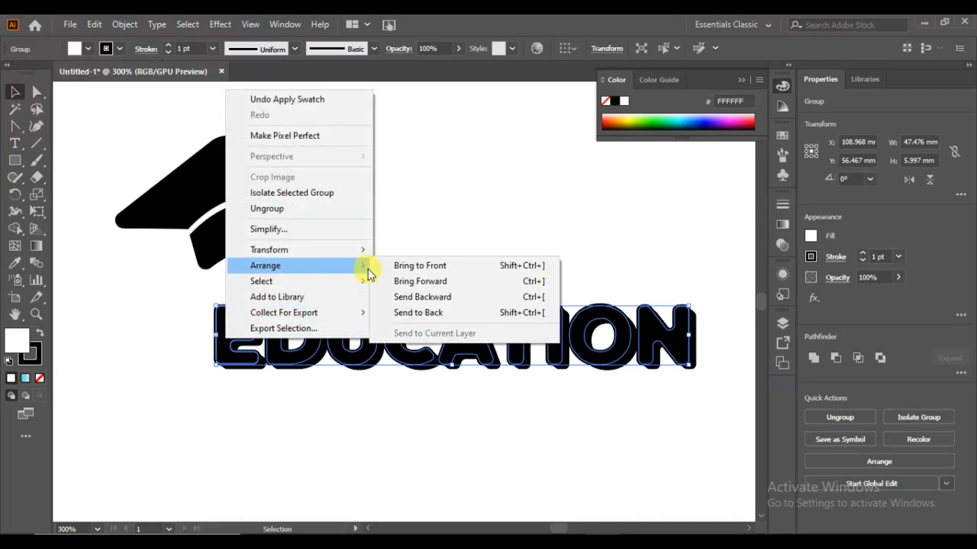
left_click(419, 267)
left_click(420, 270)
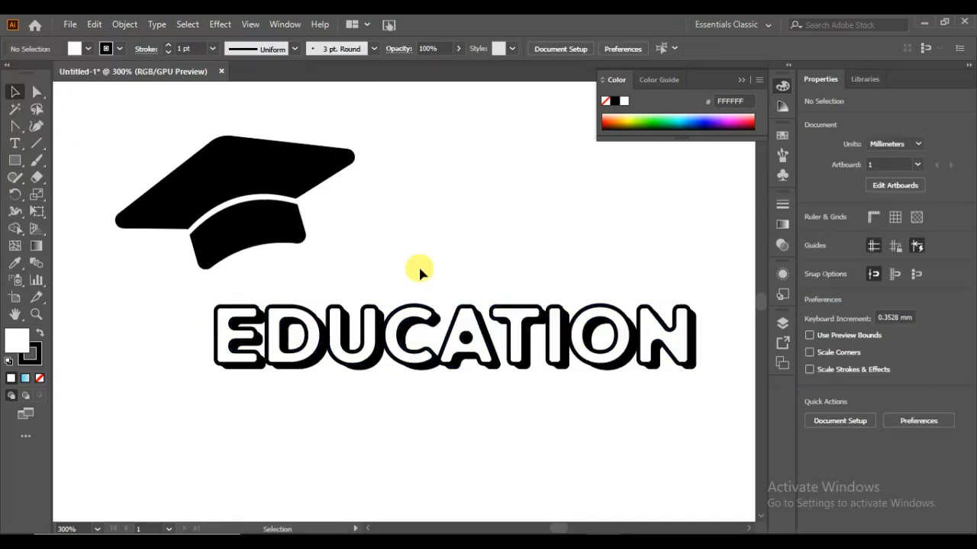
- Try nudging the white EDUCATION lettering up and down against its black shadow
left_click(411, 318)
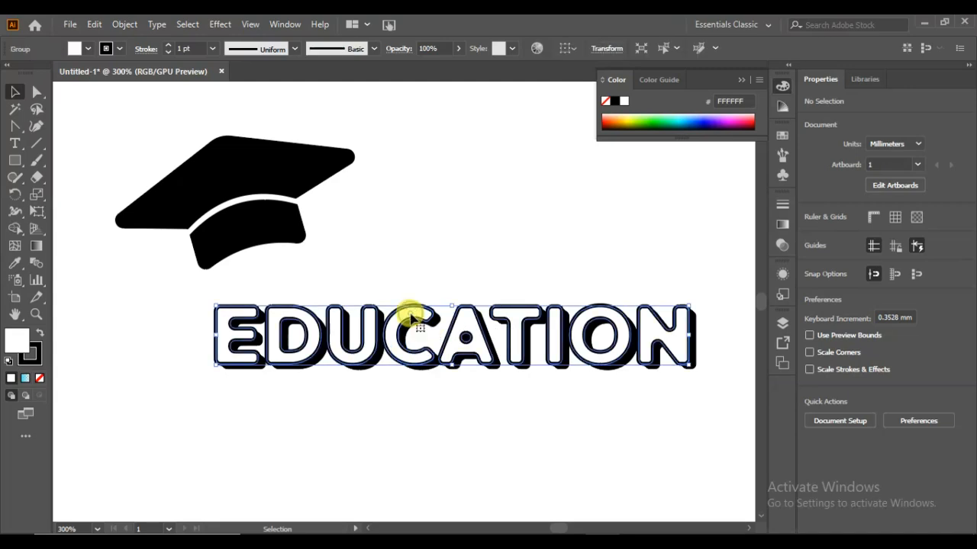
key("Up")
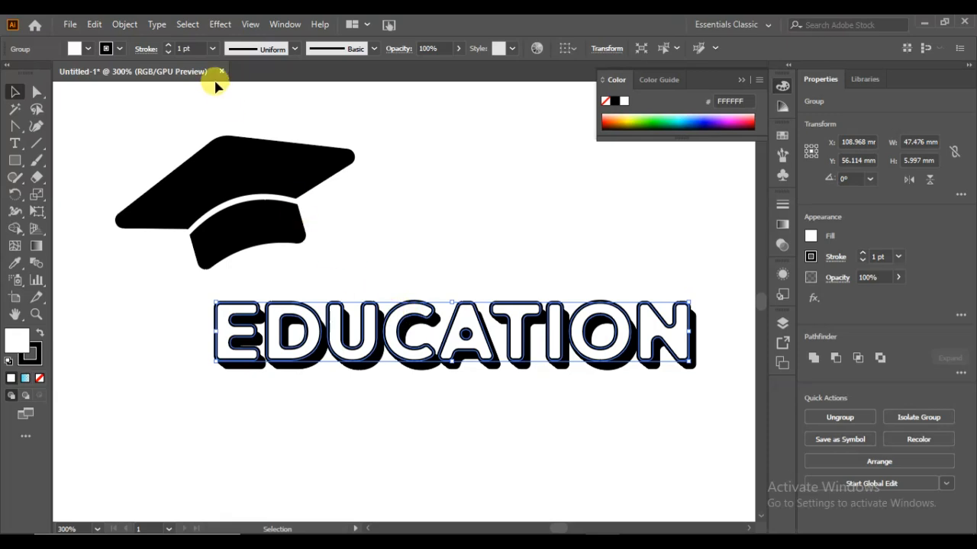
left_click(437, 213)
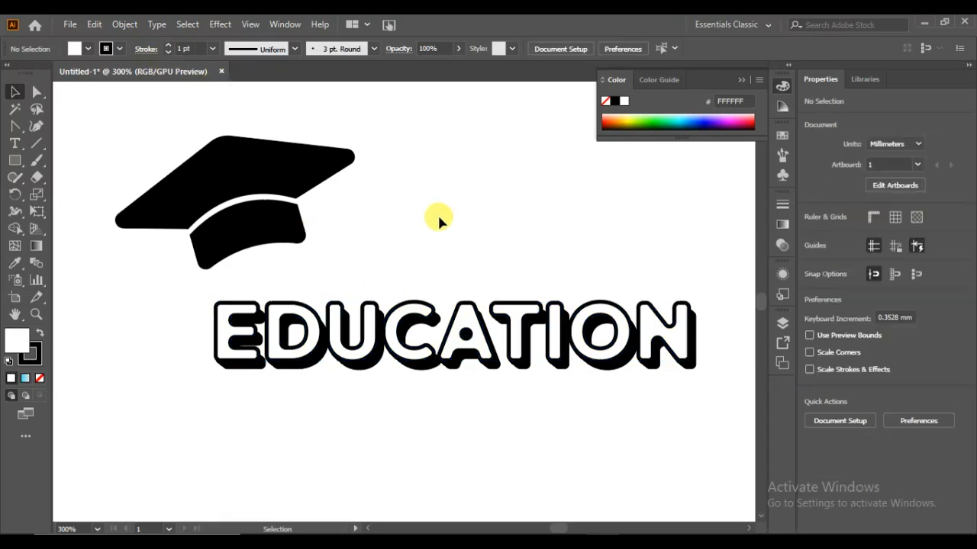
left_click(581, 326)
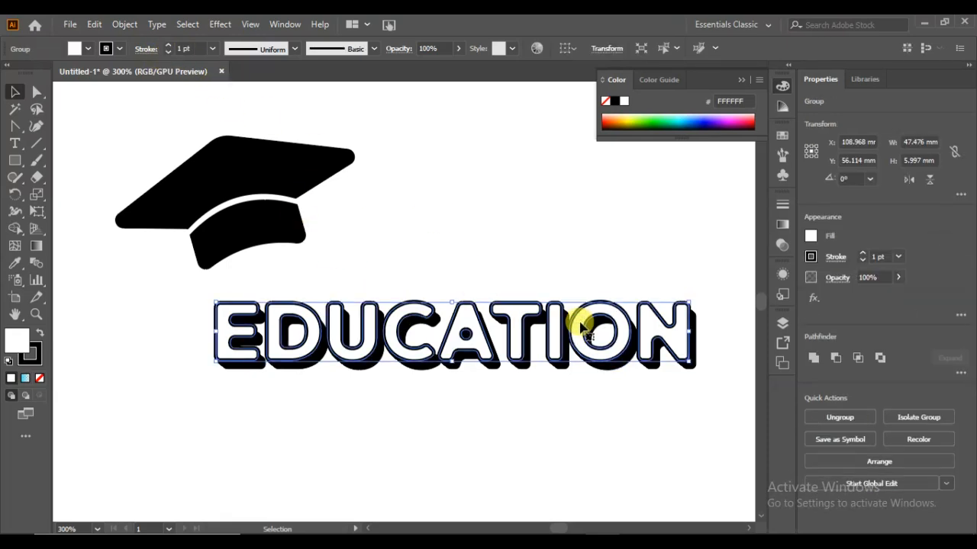
key("Down")
key("Down")
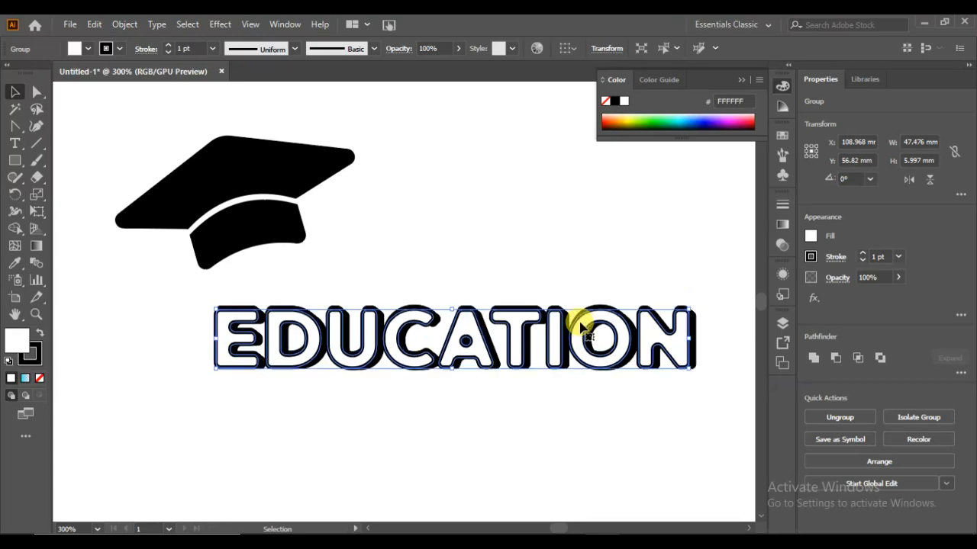
key("Up")
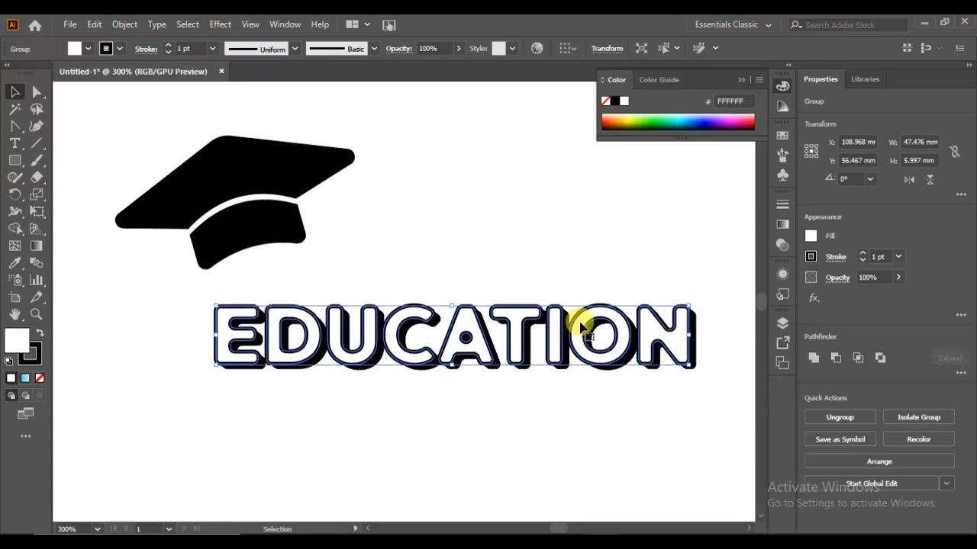
left_click(536, 393)
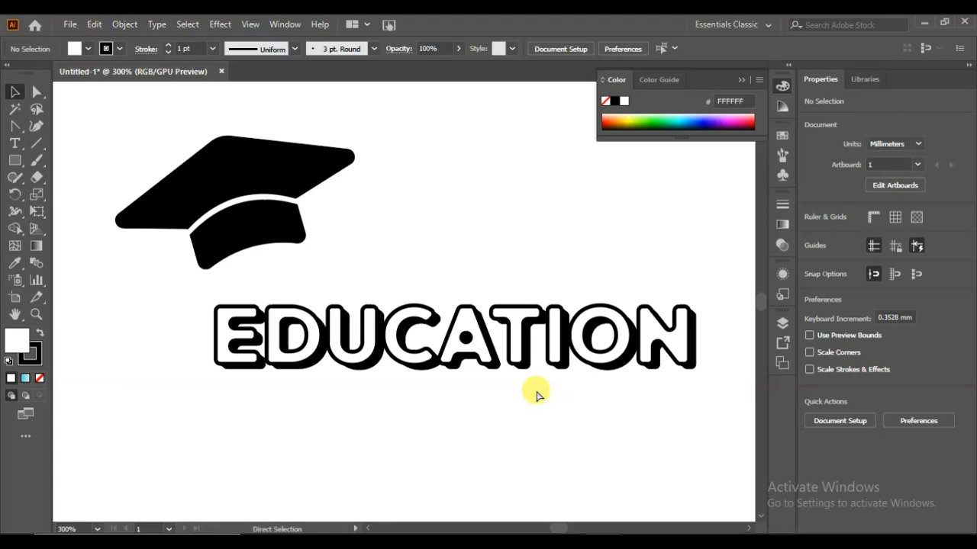
- Enlarge the cap and the EDUCATION lettering together to fill more of the artboard
key("ctrl+0")
left_click_drag(569, 224, 310, 371)
left_click_drag(523, 333, 598, 393)
left_click(550, 437)
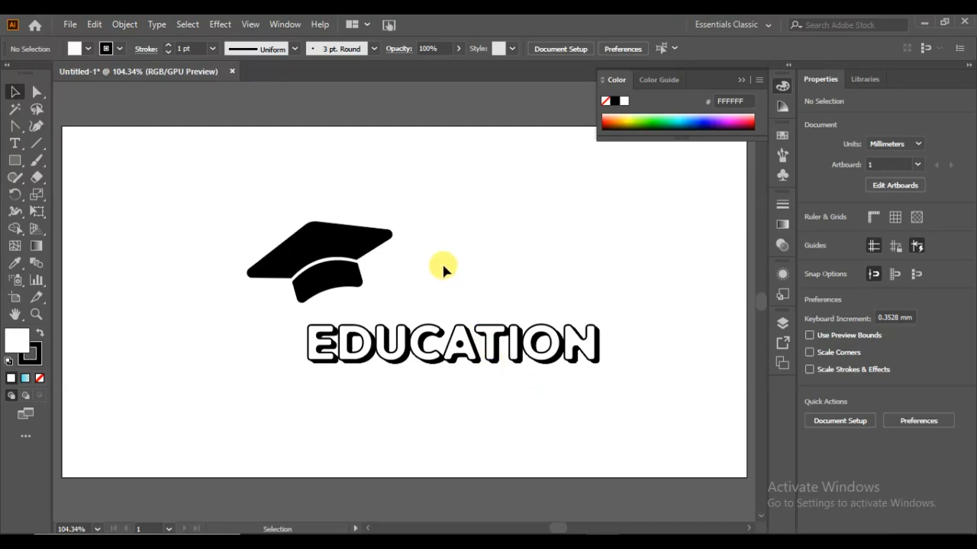
- Shrink the black cap to about 38 mm wide and place a copy of it above and to its left
left_click(328, 244)
mouse_move(399, 272)
left_mouse_down()
mouse_move(389, 261)
mouse_move(397, 271)
left_mouse_up()
left_click_drag(345, 242, 256, 171)
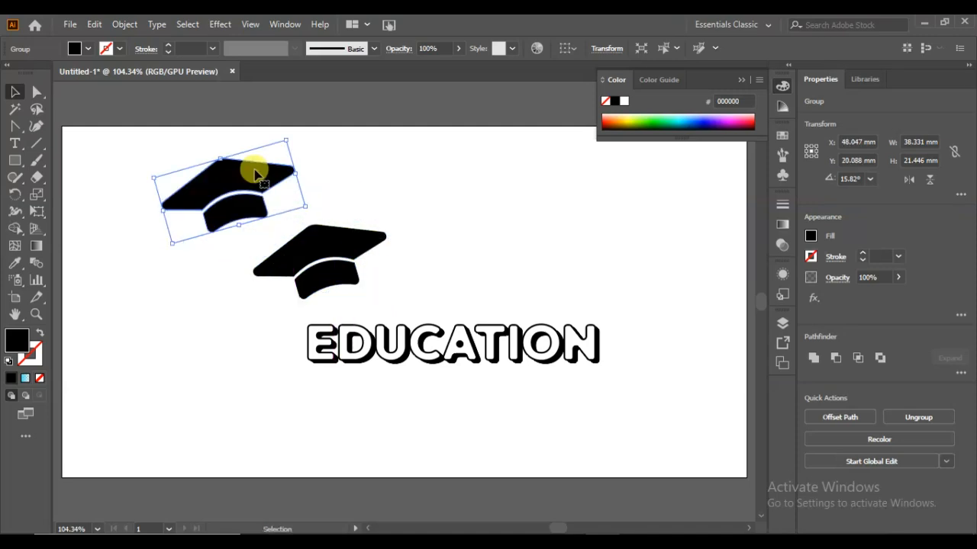
- Give the upper cap copy a white fill and a 1 pt black stroke
left_click(76, 48)
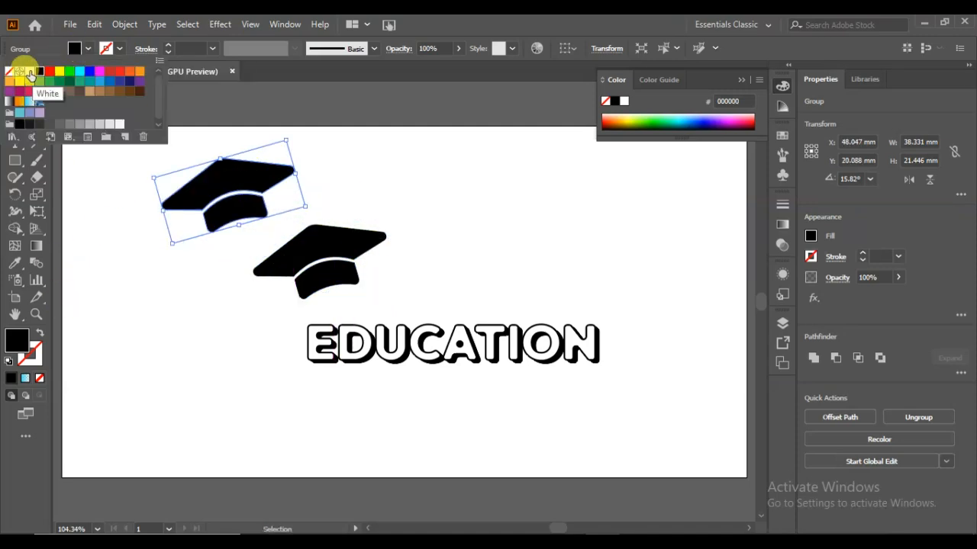
left_click(29, 71)
left_click(120, 48)
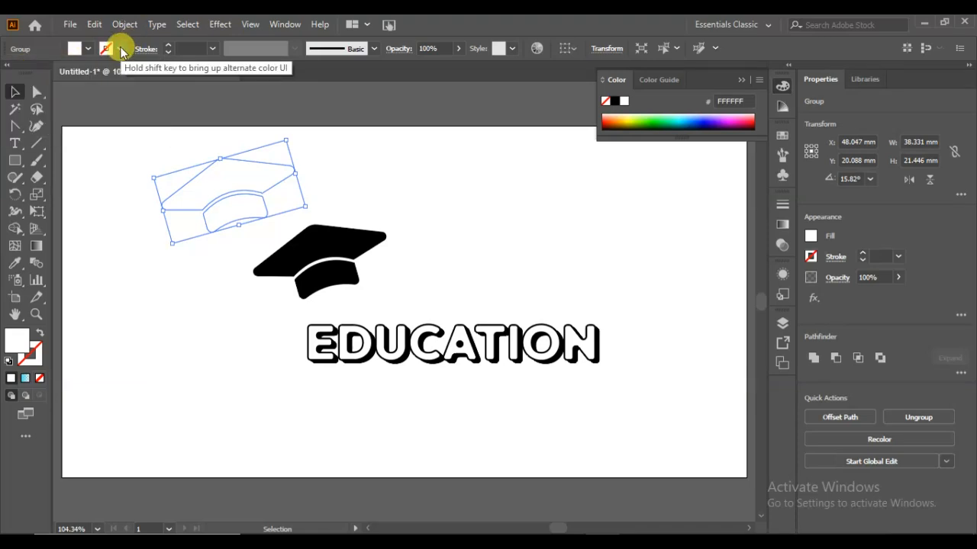
left_click(120, 49)
left_click(40, 73)
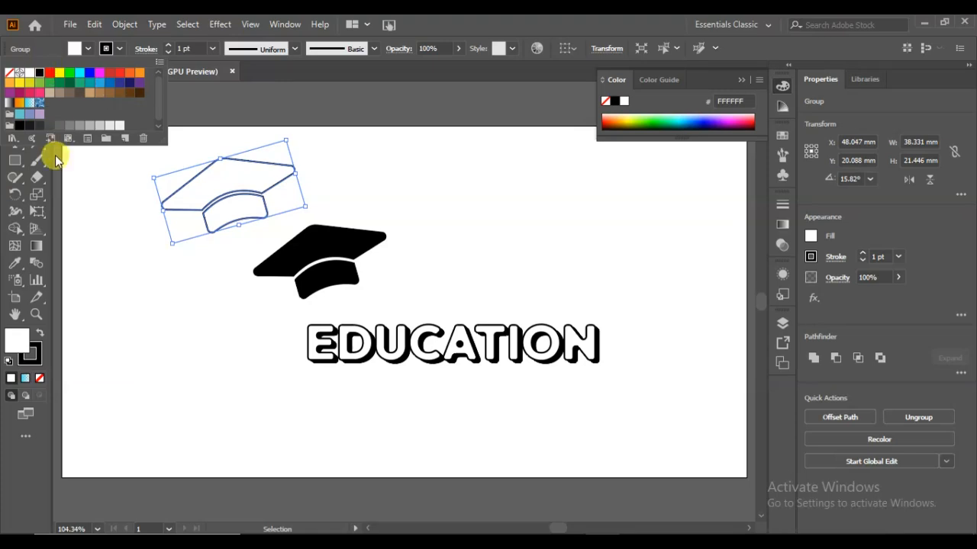
left_click(229, 99)
left_click(357, 186)
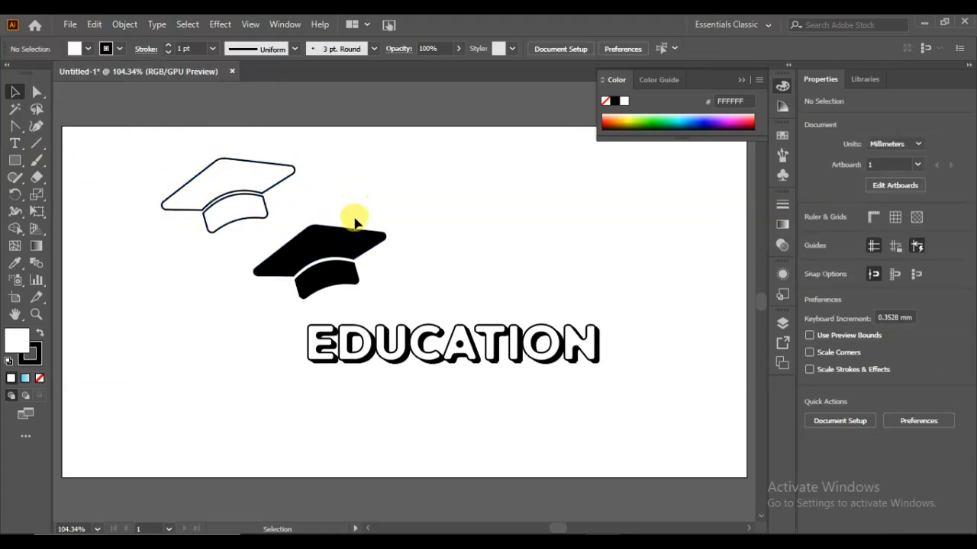
- Duplicate the lower black cap with an offset of about 2.2 mm left and 0.45 mm up
left_click(352, 249)
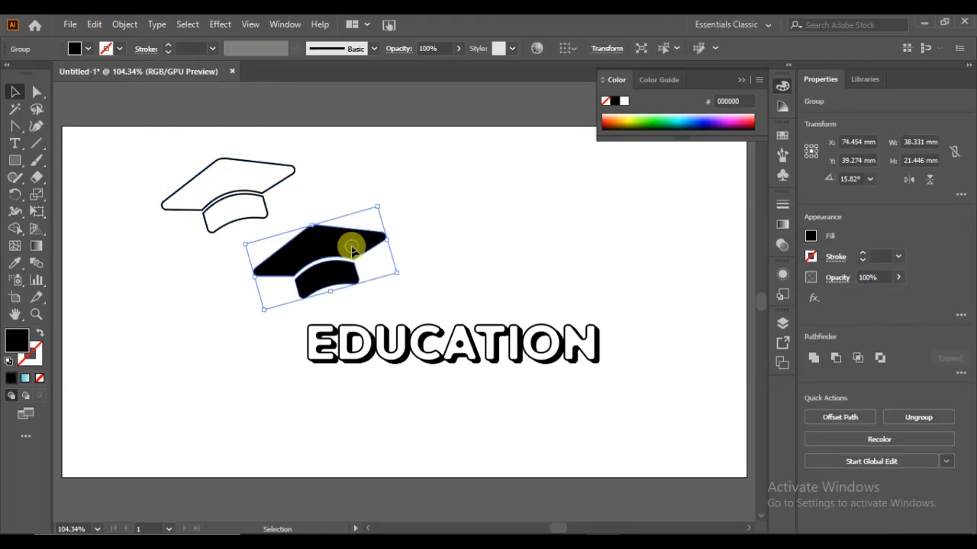
left_click_drag(351, 249, 345, 247)
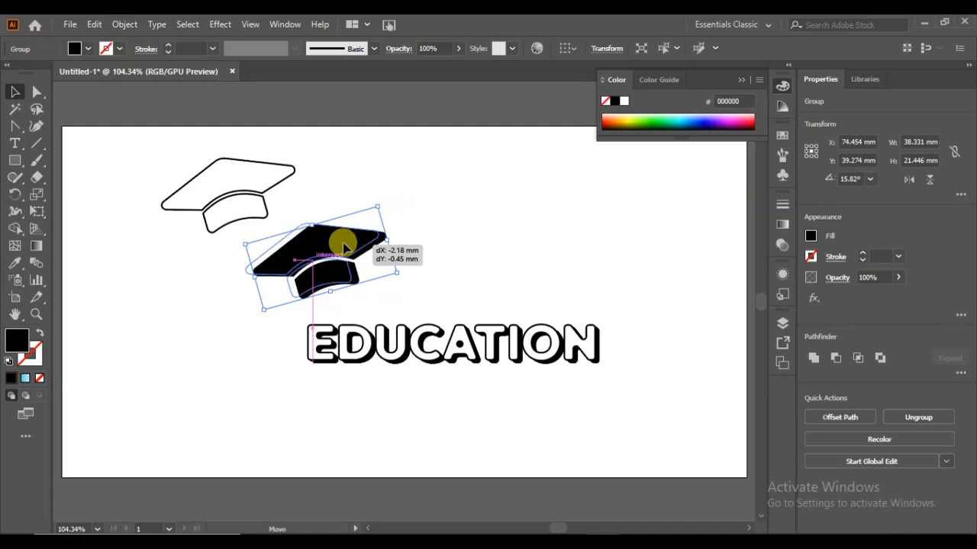
left_click_drag(344, 245, 345, 246)
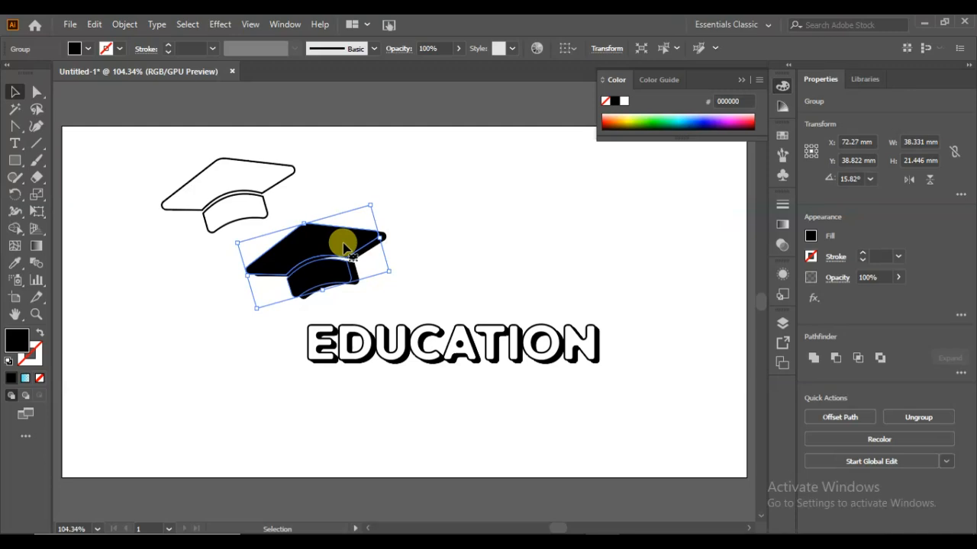
- Nudge the black cap duplicate about 0.7 mm up and 0.7 mm right relative to the cap behind it
key("Up")
key("Up")
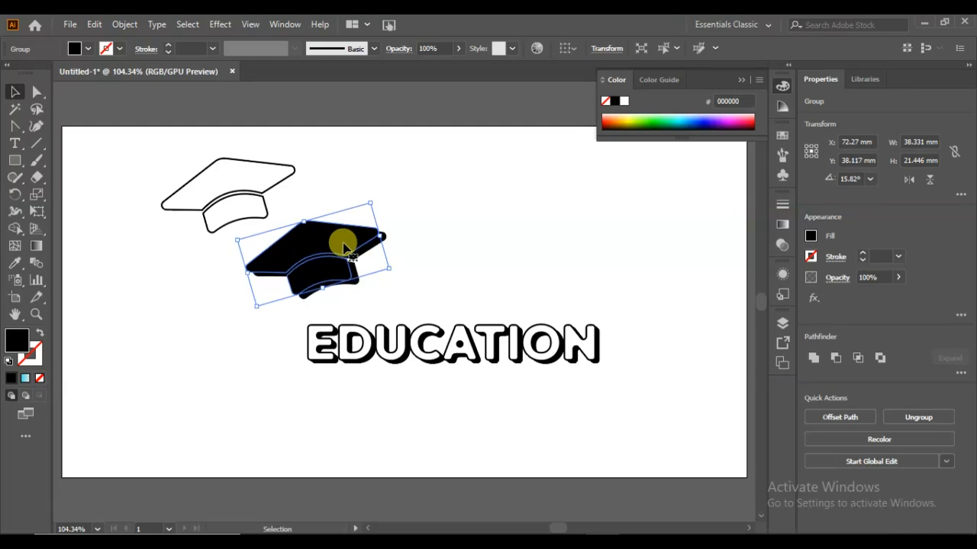
key("Down")
key("Up")
key("Right")
key("Right")
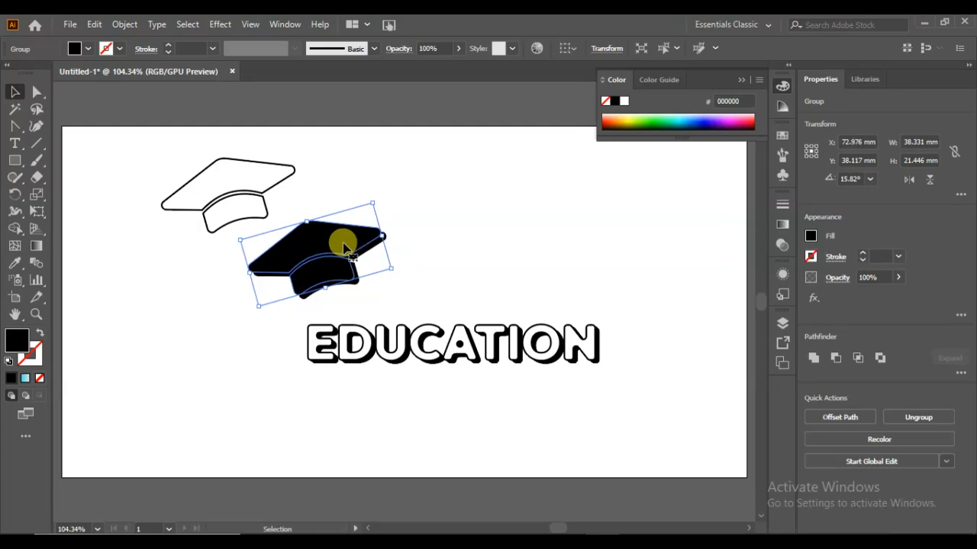
- Select both overlapping black caps and make a blend between them
left_click_drag(415, 214, 370, 270)
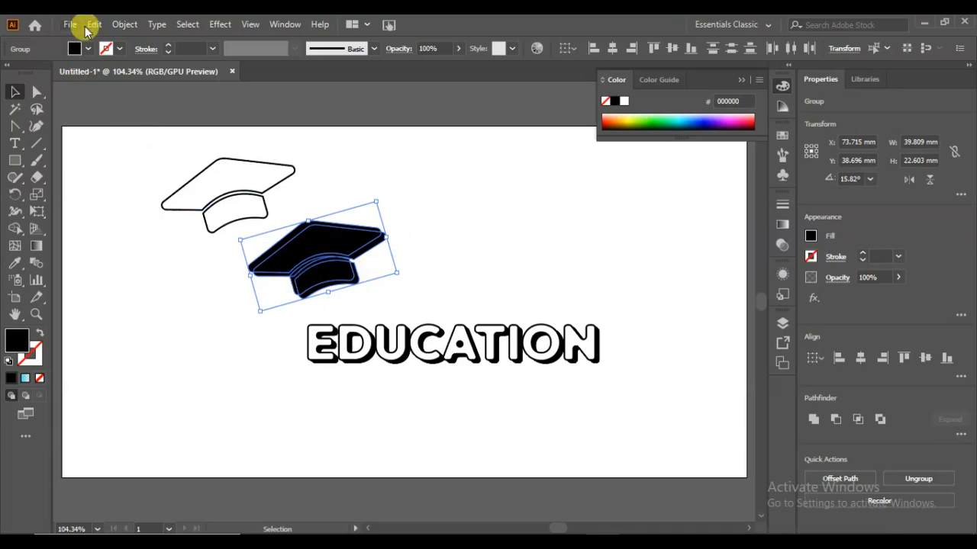
left_click(122, 24)
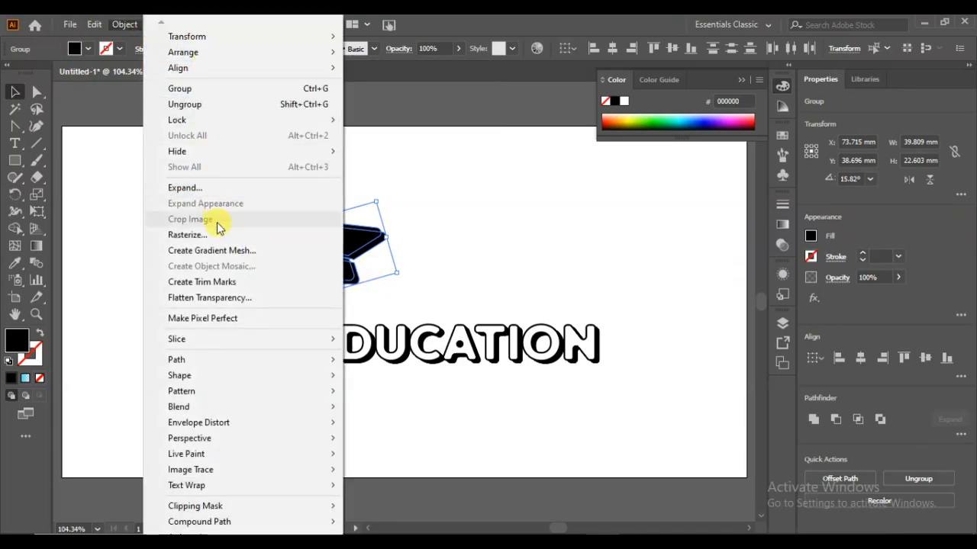
mouse_move(255, 413)
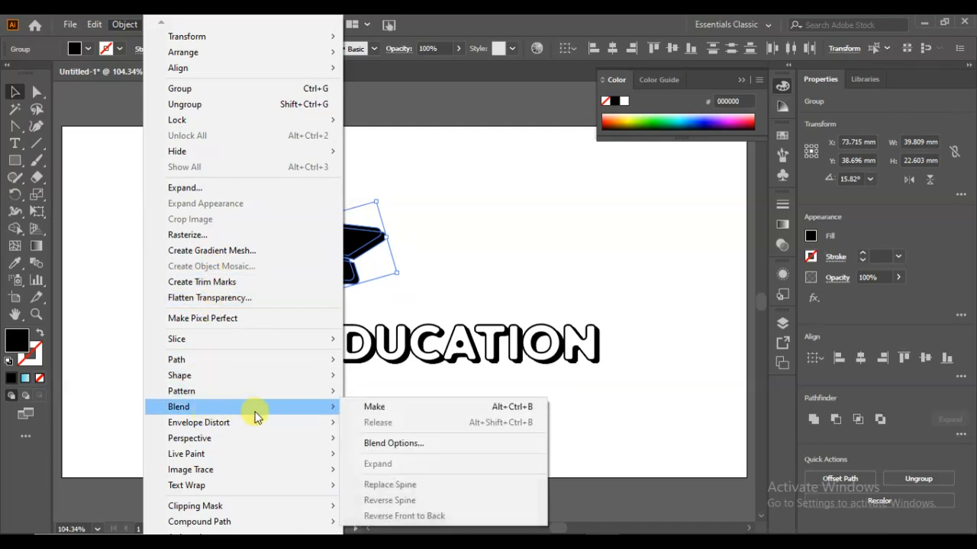
left_click(372, 408)
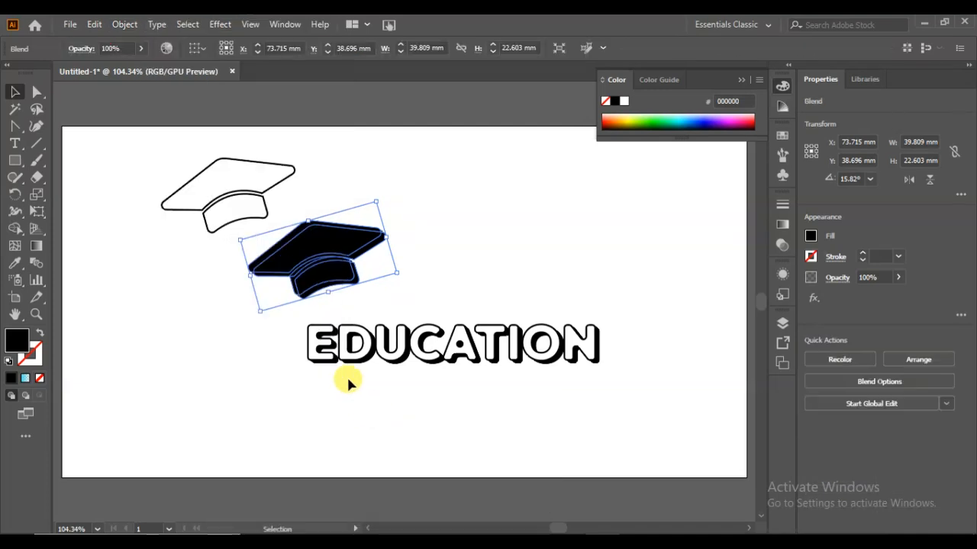
- Set the black cap blend's spacing to Specified Steps, raise the step count, and preview and apply the blend options
left_click(126, 26)
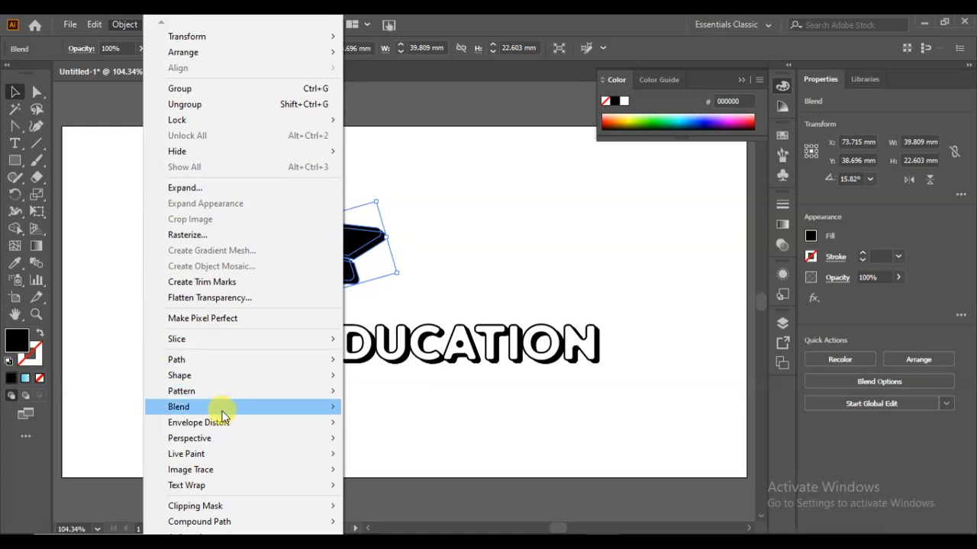
mouse_move(224, 412)
left_click(358, 445)
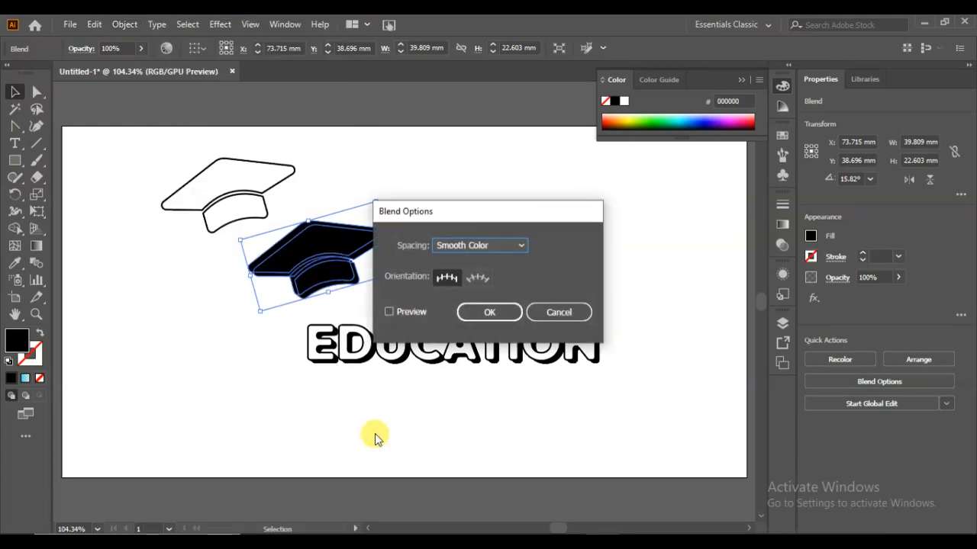
left_click(498, 243)
left_click(496, 277)
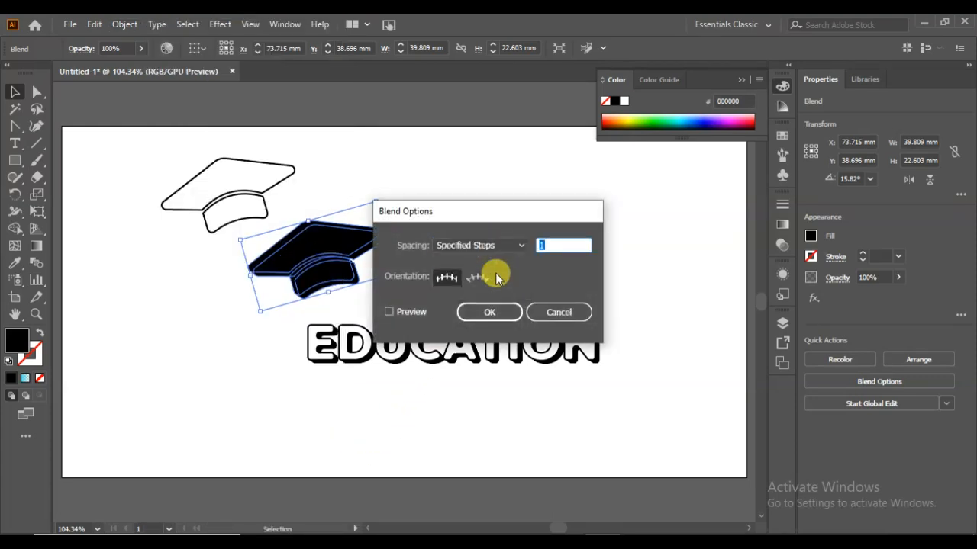
key("BackSpace")
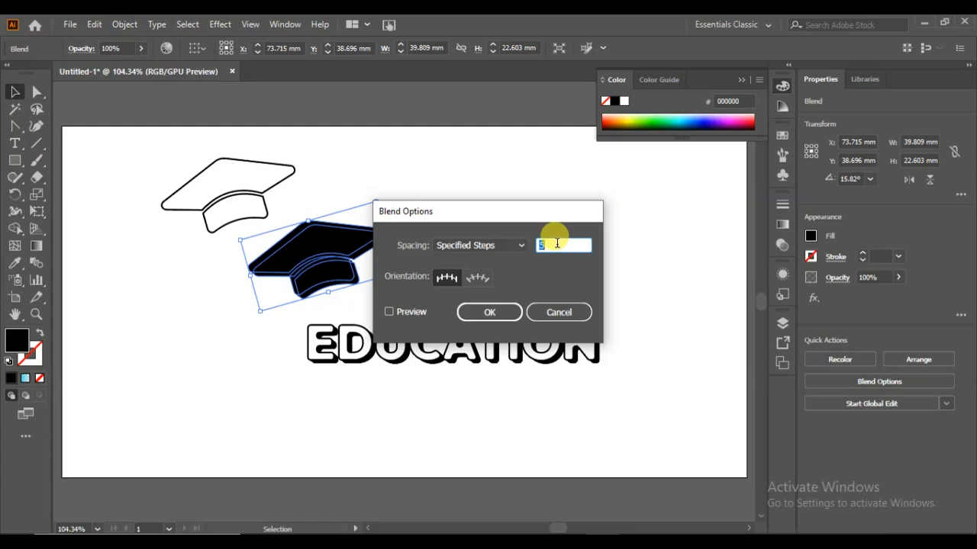
left_click(403, 312)
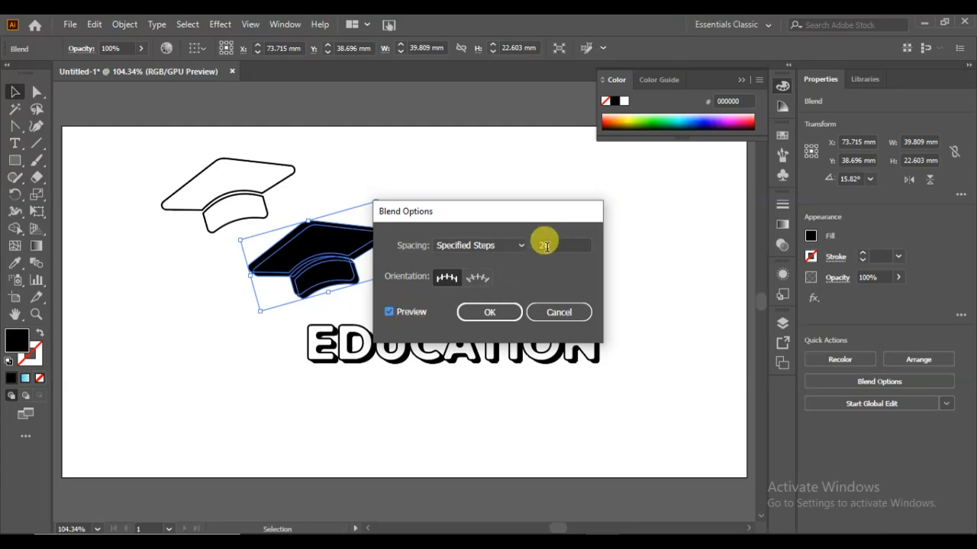
left_click(504, 315)
left_click(473, 252)
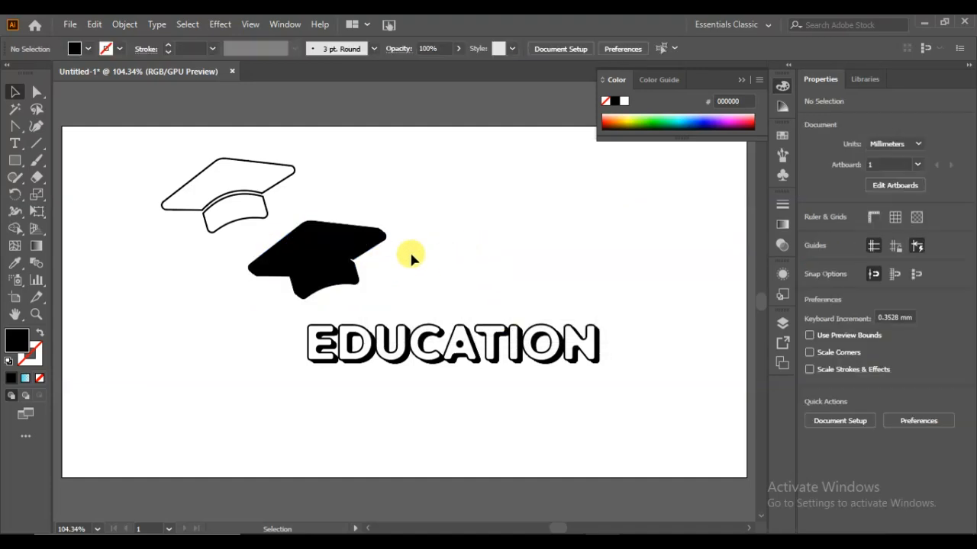
- Place the white outlined cap over the black blended cap and nudge it about 0.7 mm down to align with the shadow
left_click_drag(244, 171, 327, 226)
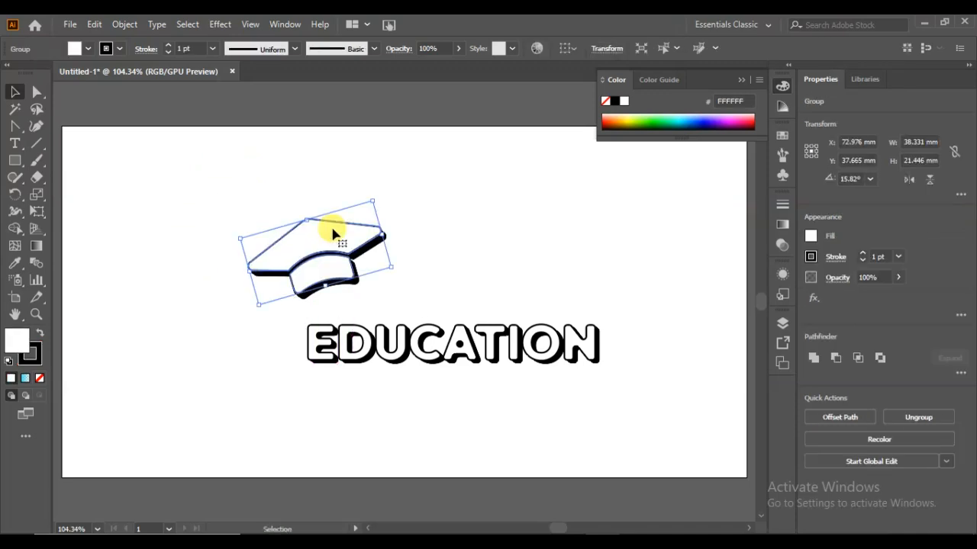
left_click(451, 248)
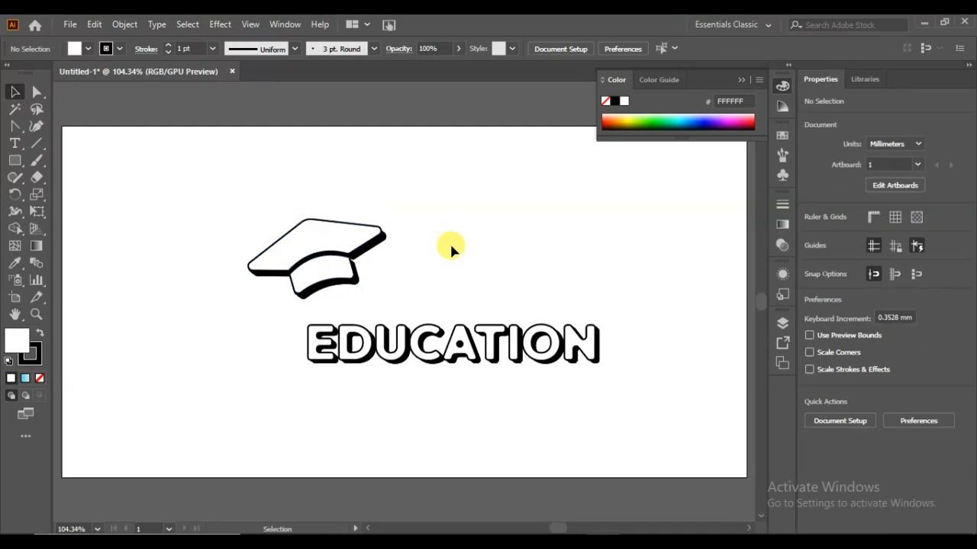
left_click_drag(410, 211, 425, 225)
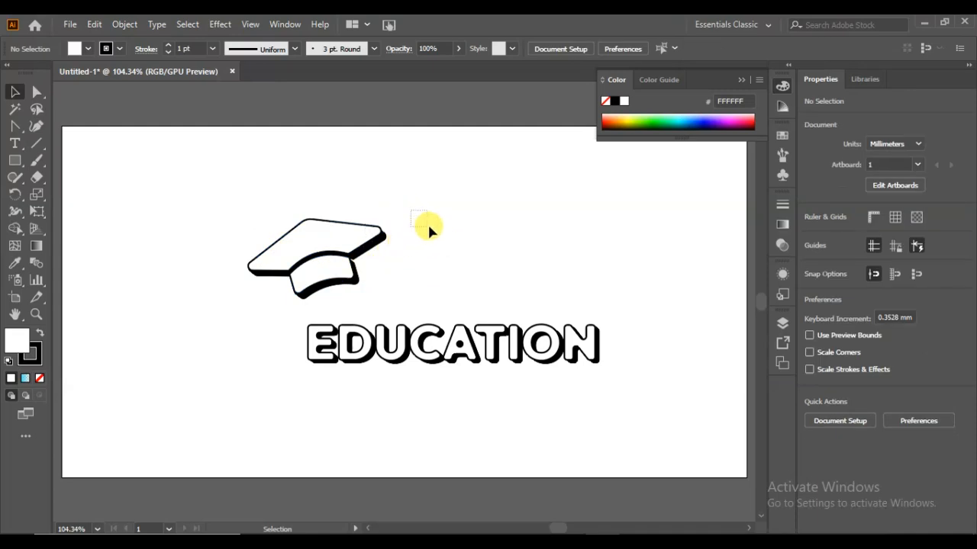
left_click(338, 251)
key("Down")
key("Down")
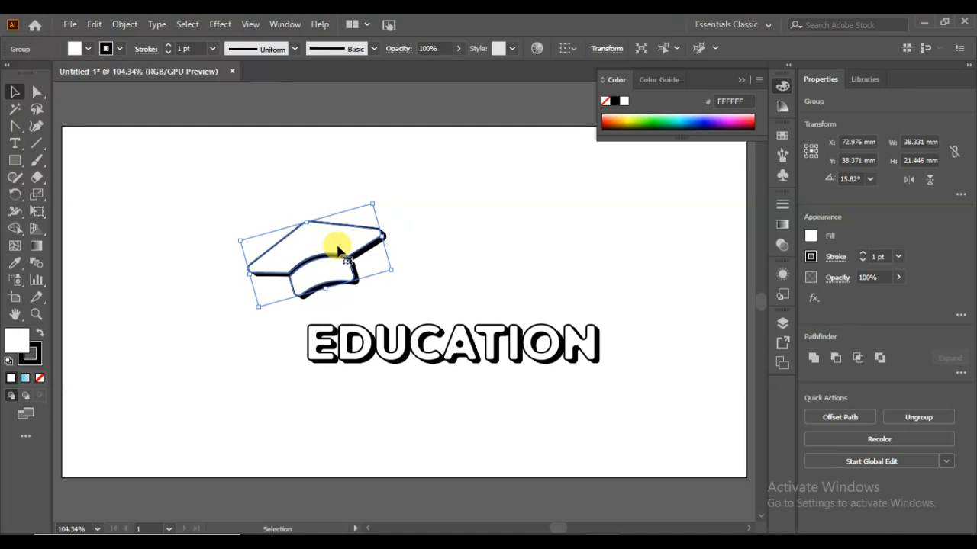
left_click(365, 185)
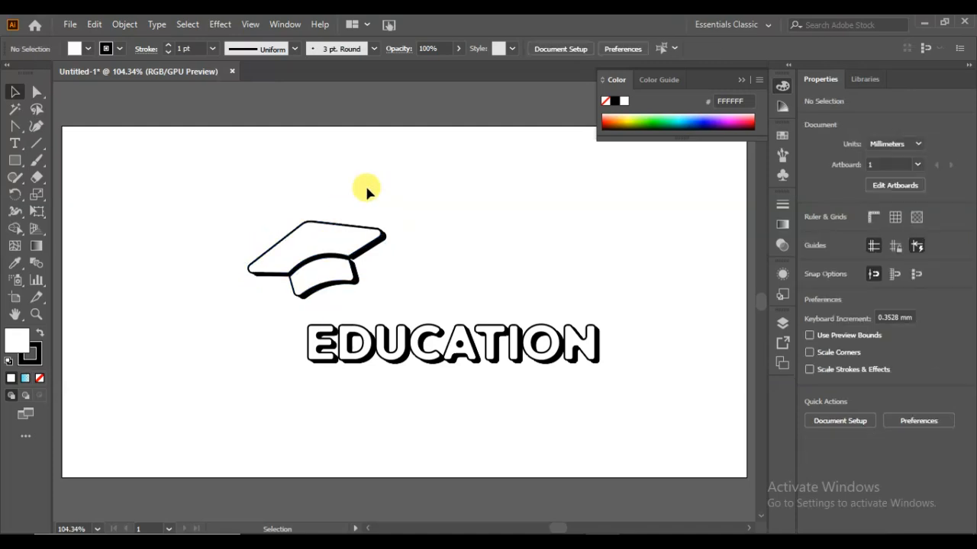
- Group the white cap with its black shadow and move the group down against the E of EDUCATION
left_click_drag(400, 206, 298, 283)
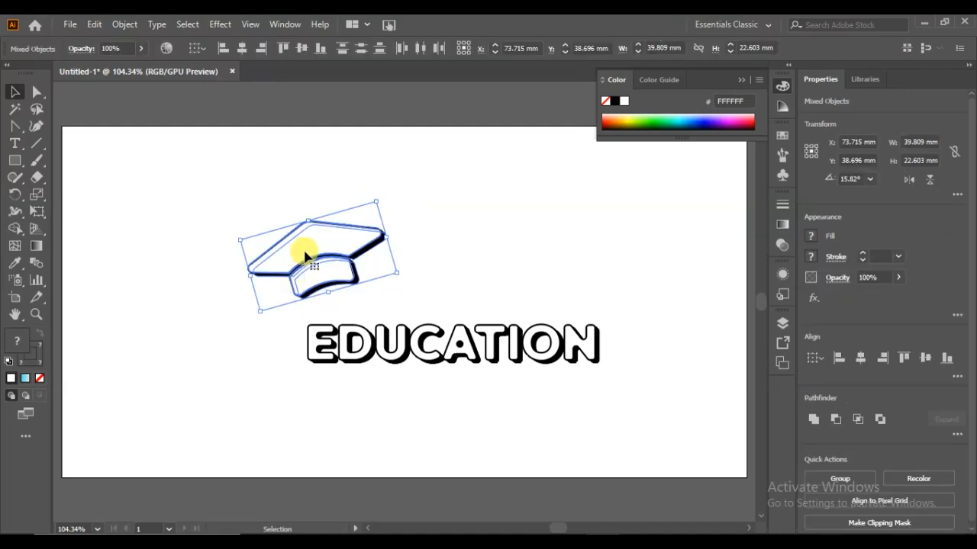
right_click(306, 254)
left_click(359, 360)
left_click(412, 248)
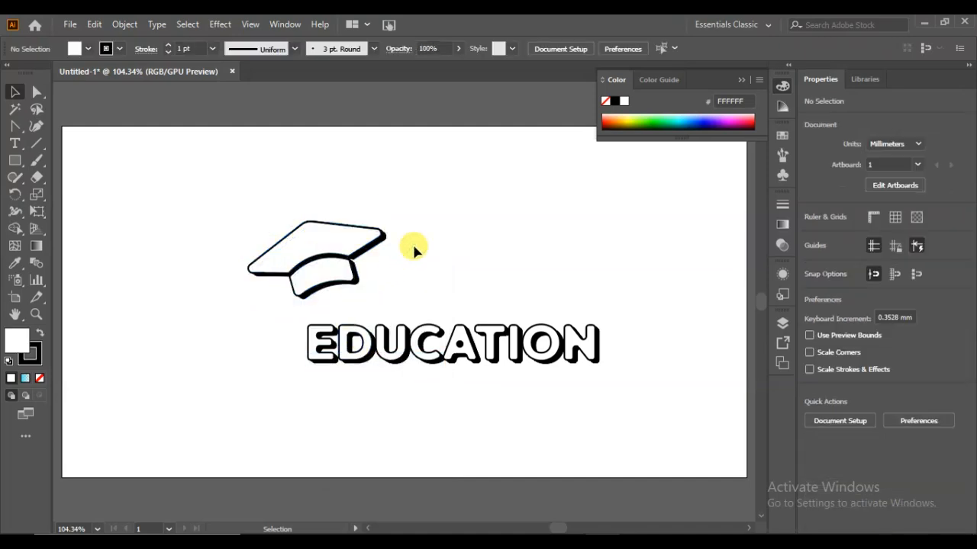
left_click_drag(338, 250, 333, 281)
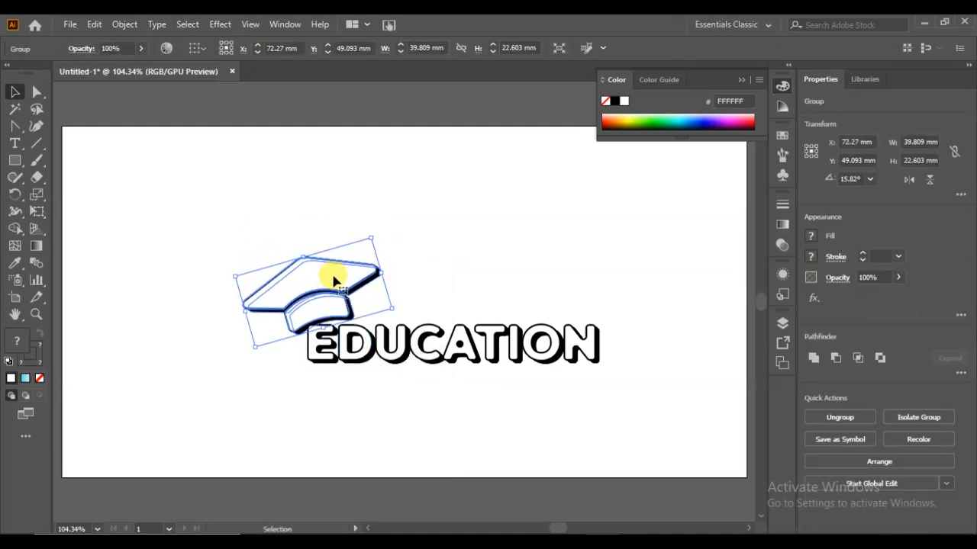
left_click(415, 240)
- Move the cap and EDUCATION lettering up together and place a copy of the whole logo below them
left_click_drag(626, 264, 257, 361)
left_click(297, 341)
left_click_drag(620, 241, 260, 385)
left_click_drag(335, 284, 315, 345)
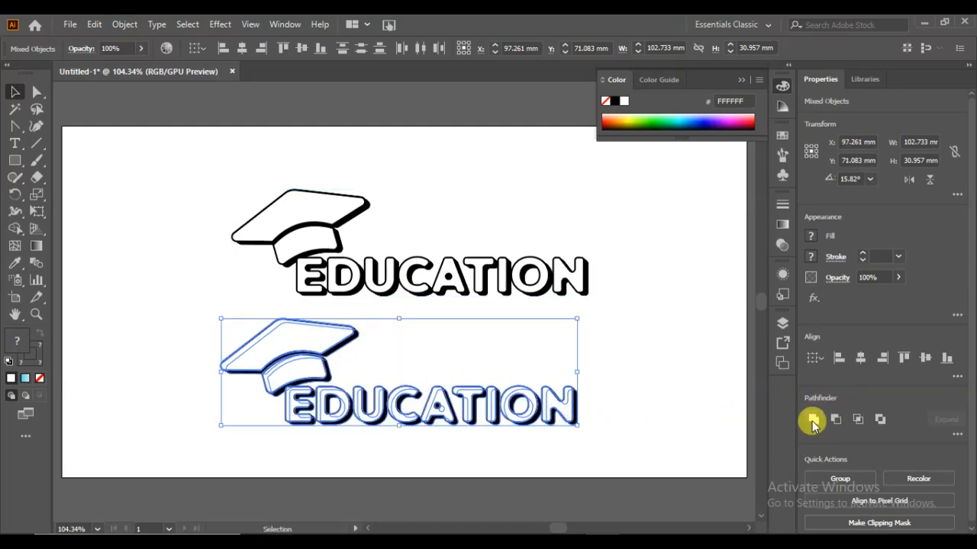
- Expand the lower logo copy and unite its parts into a solid black silhouette
left_click(125, 24)
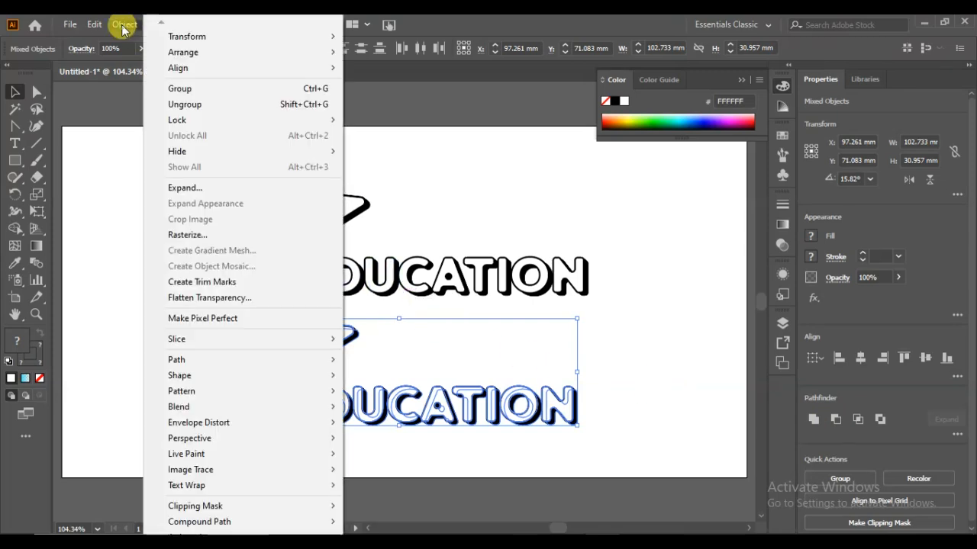
left_click(191, 189)
left_click(449, 357)
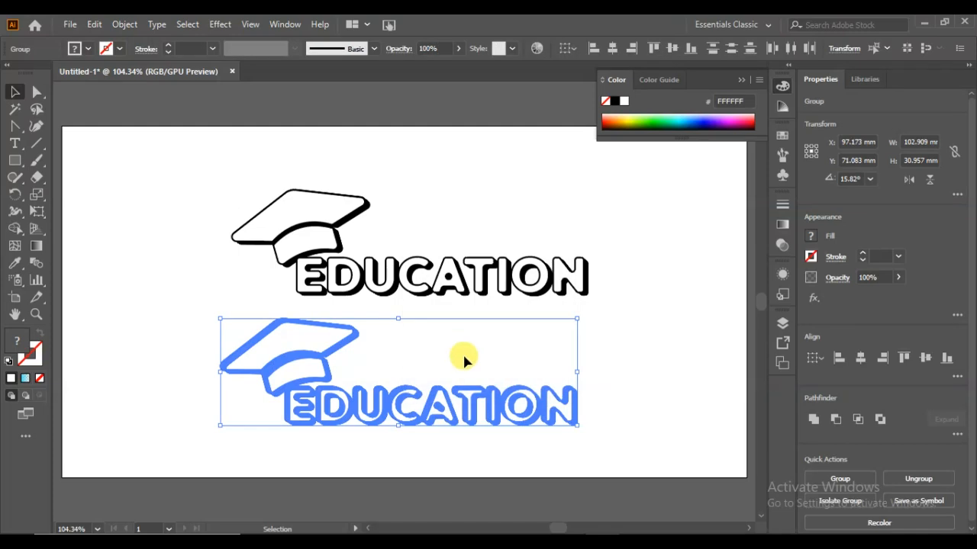
left_click(813, 422)
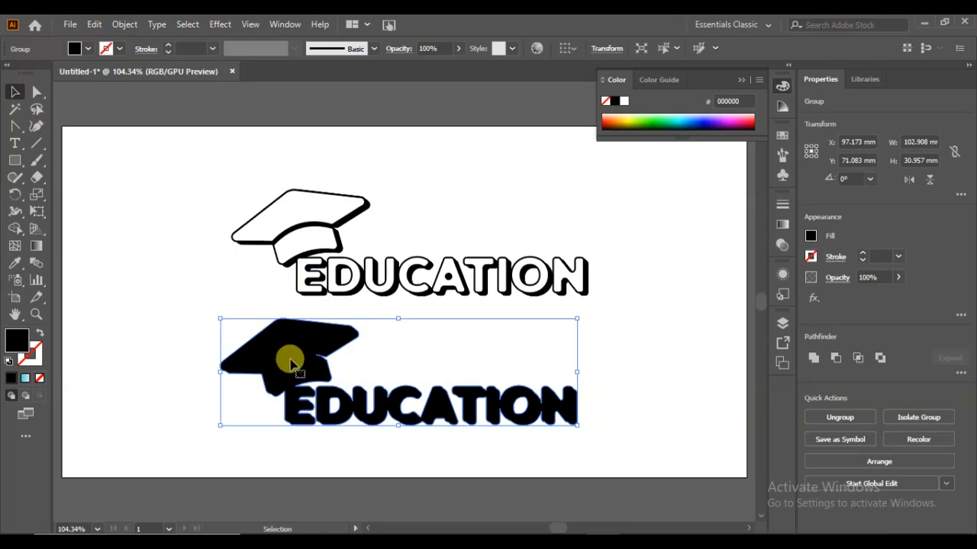
- Shift the black silhouette about 5.6 mm right and 2 mm down, and offset its path by 1 mm with miter joins
left_click(164, 312)
left_click_drag(282, 355, 301, 362)
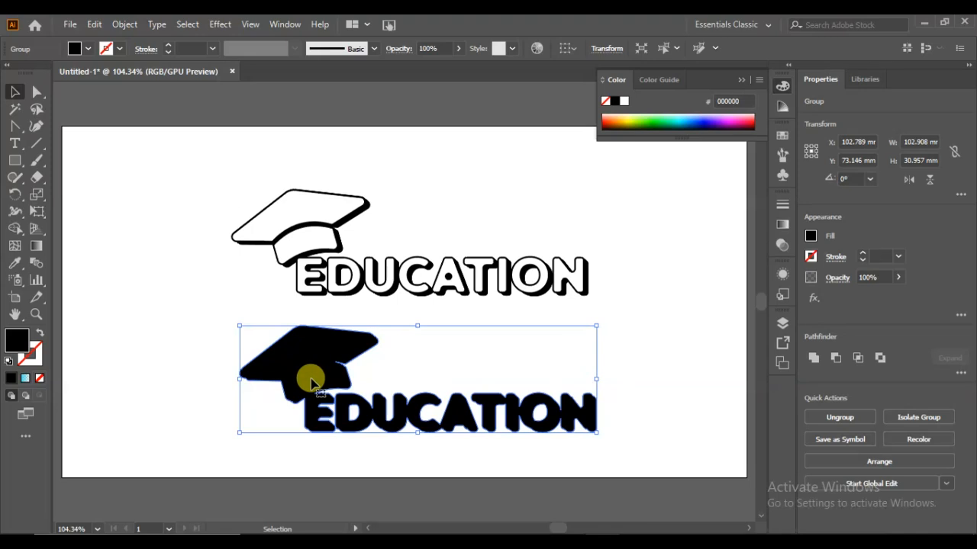
left_click(126, 24)
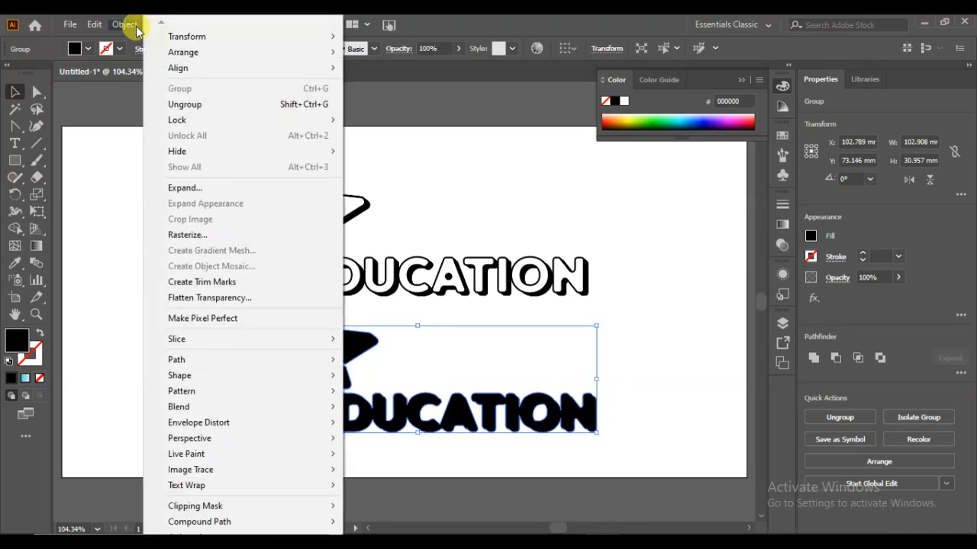
mouse_move(226, 365)
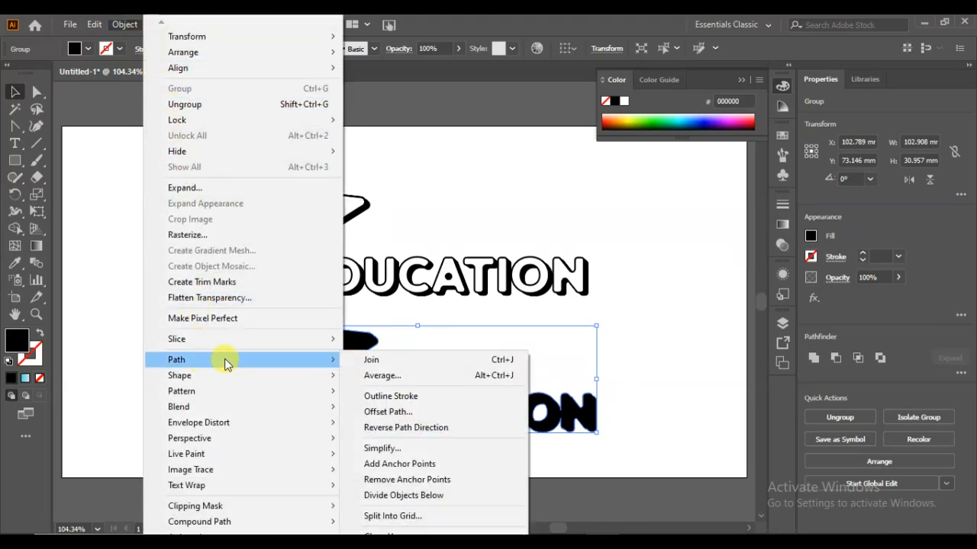
left_click(388, 411)
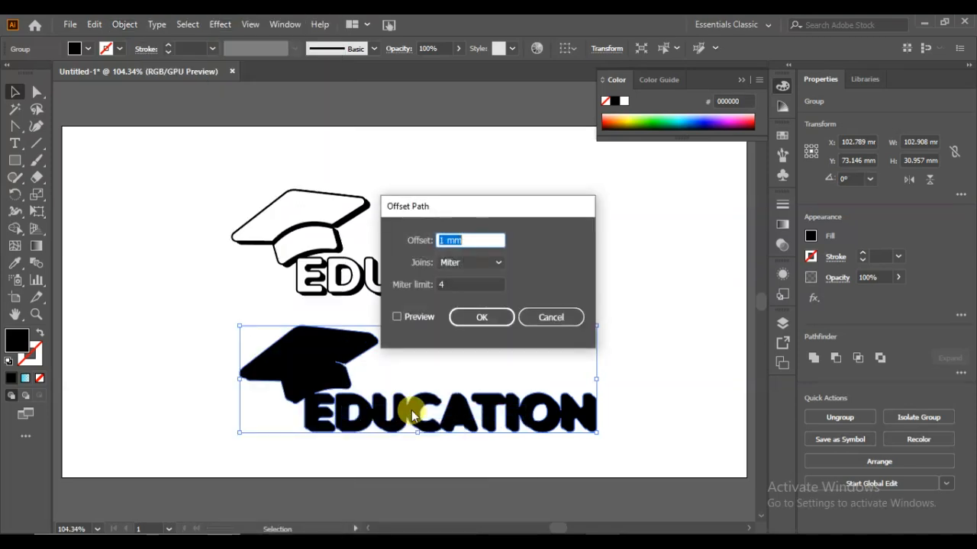
left_click(397, 317)
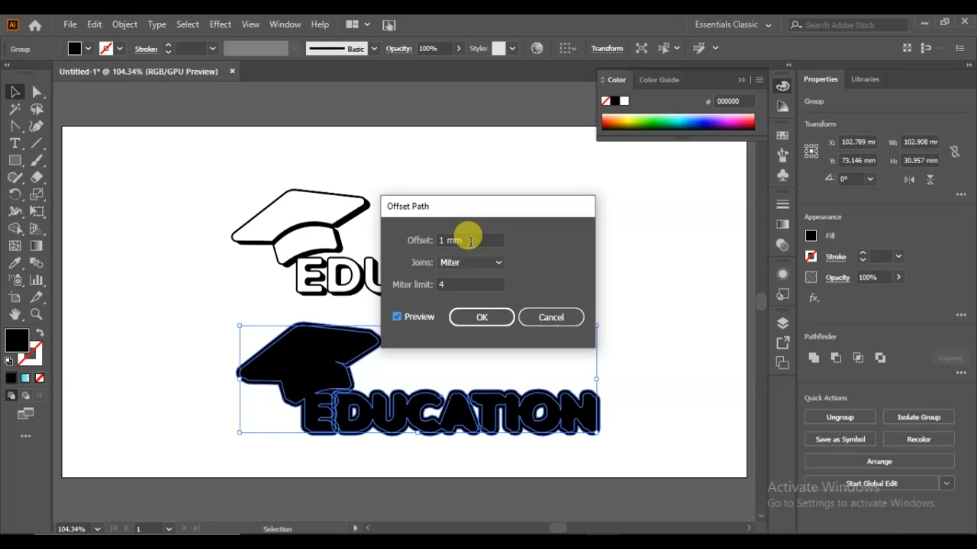
left_click(481, 317)
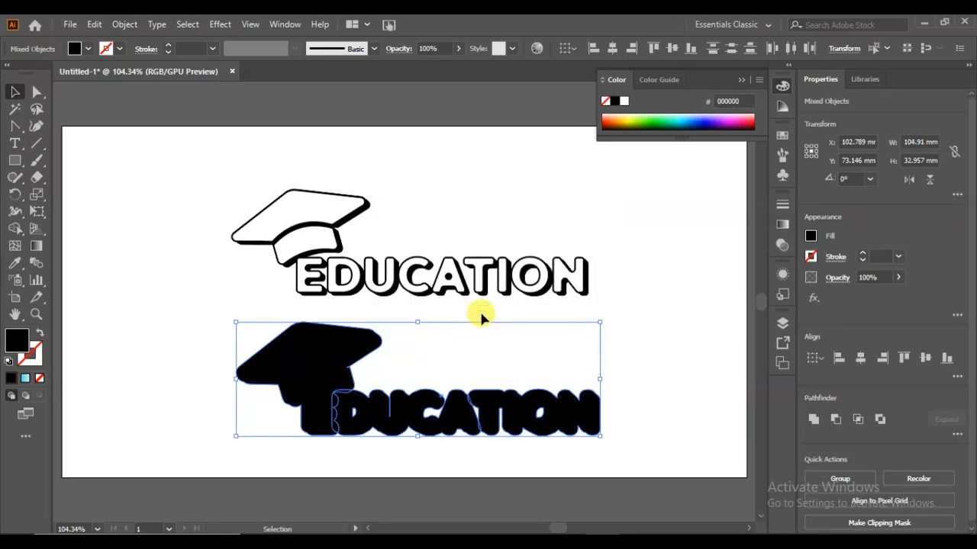
- Unite the offset outline and the silhouette into one combined black shape
left_click(811, 423)
left_click(673, 419)
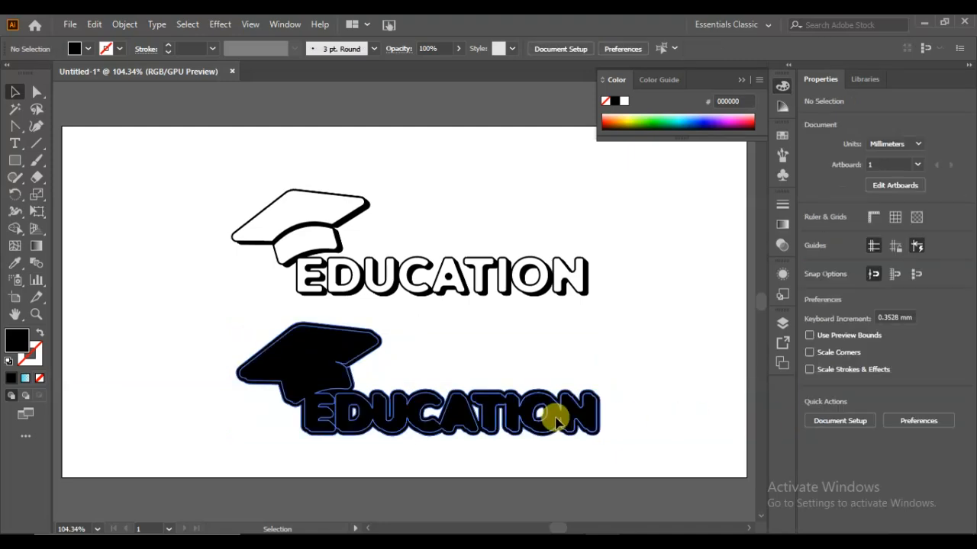
left_click(555, 418)
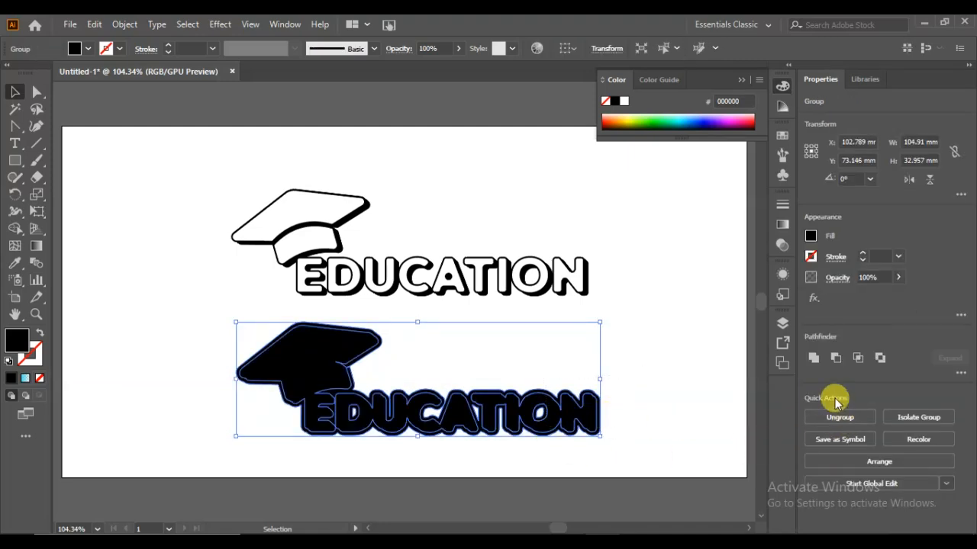
left_click(814, 357)
left_click(641, 418)
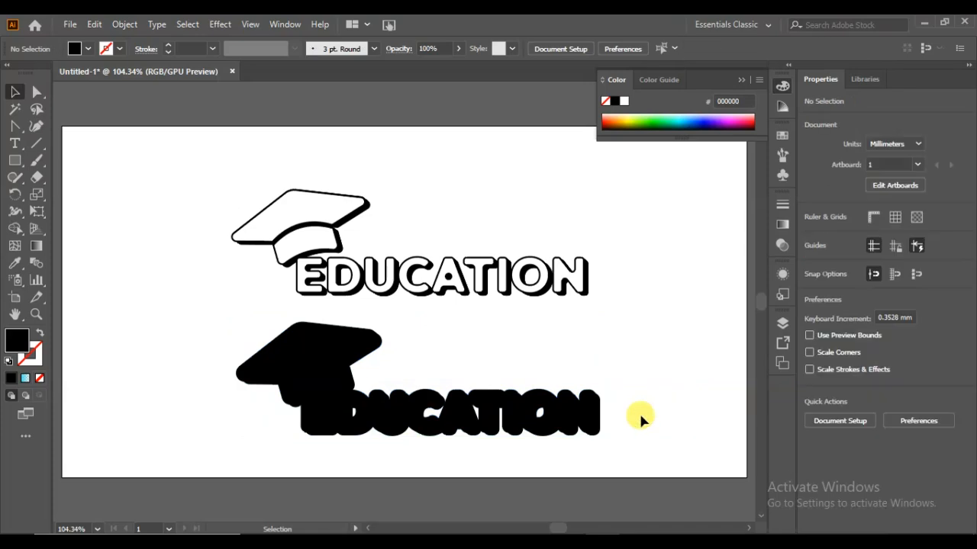
- Swap the combined shape's fill and stroke, leaving it with no fill and a 1 pt black stroke
left_click(352, 421)
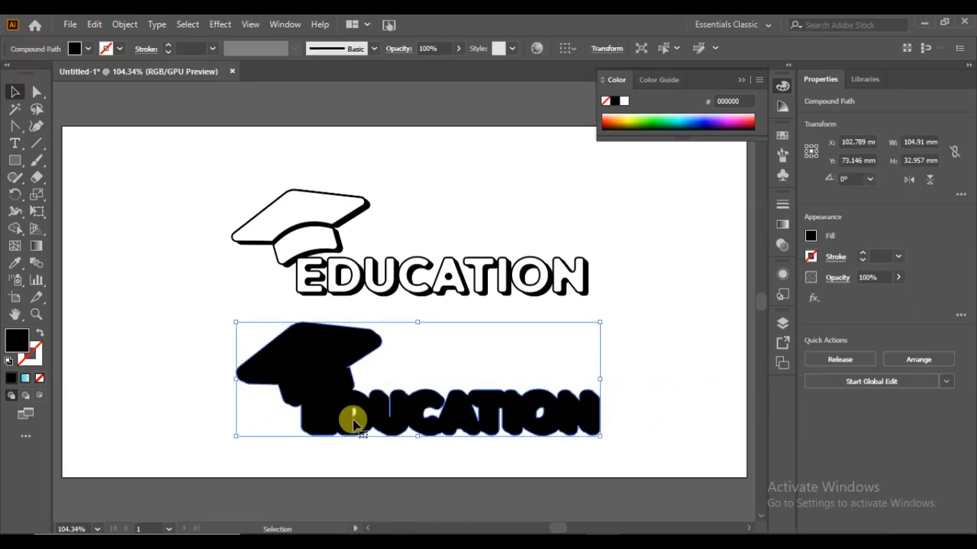
left_click(43, 333)
left_click(166, 328)
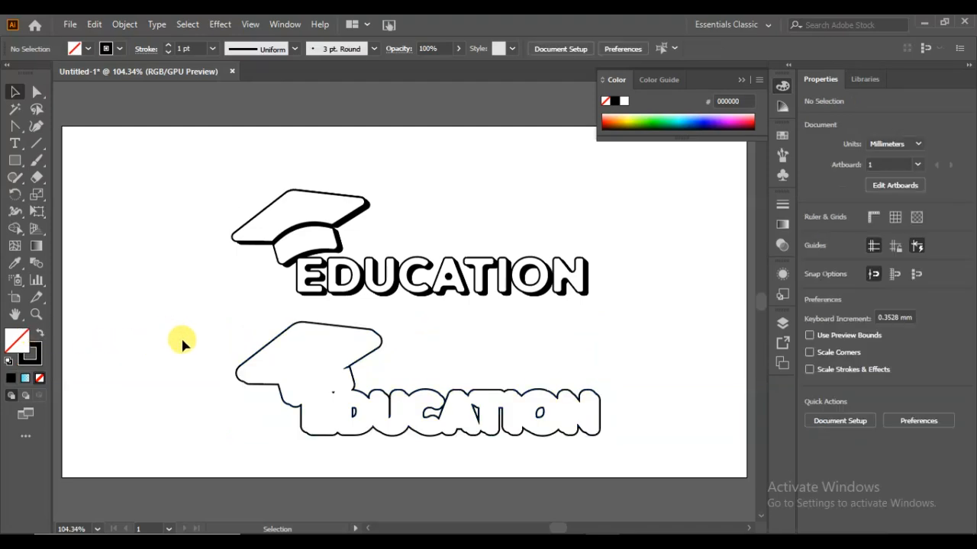
- Group all the parts of the upper cap and EDUCATION artwork
left_click(316, 276)
left_click_drag(387, 185, 314, 285)
scroll(316, 284, "up", 1)
right_click(316, 283)
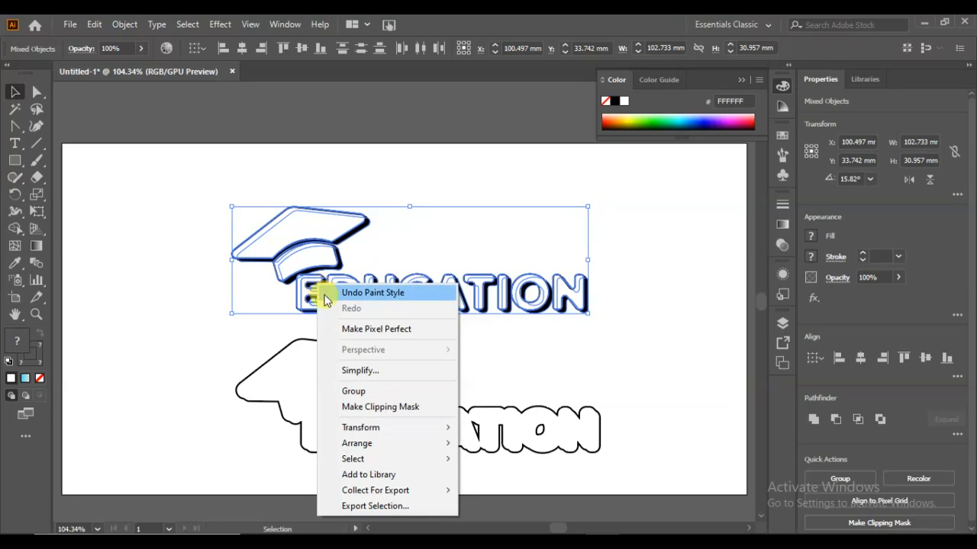
left_click(358, 391)
- Center the upper logo group and the outline shape on each other horizontally and vertically
left_click_drag(464, 197, 408, 444)
left_click(863, 358)
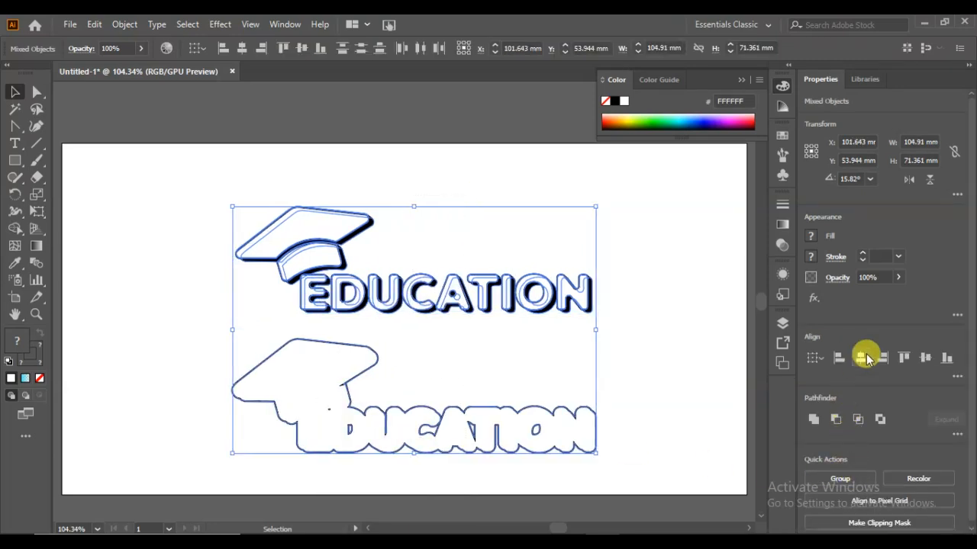
left_click(923, 358)
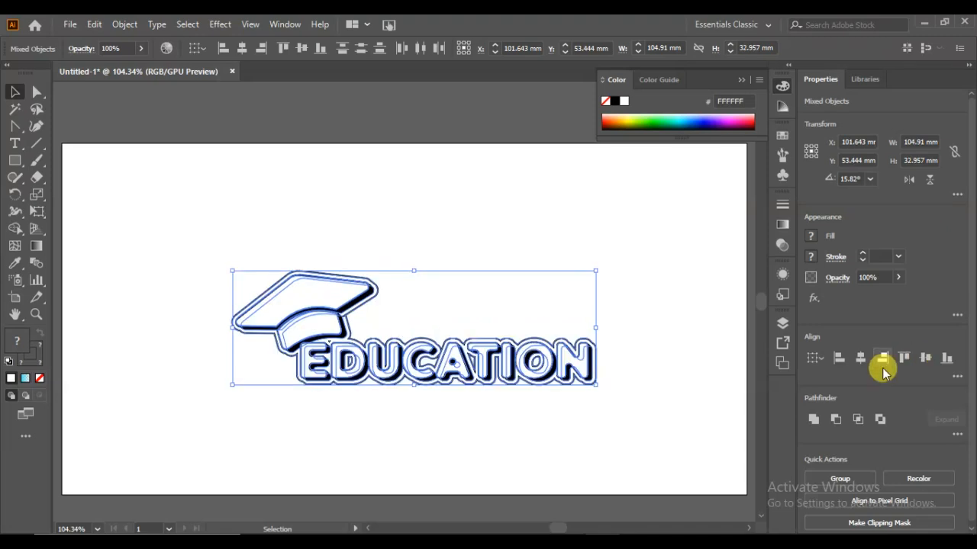
left_click(689, 361)
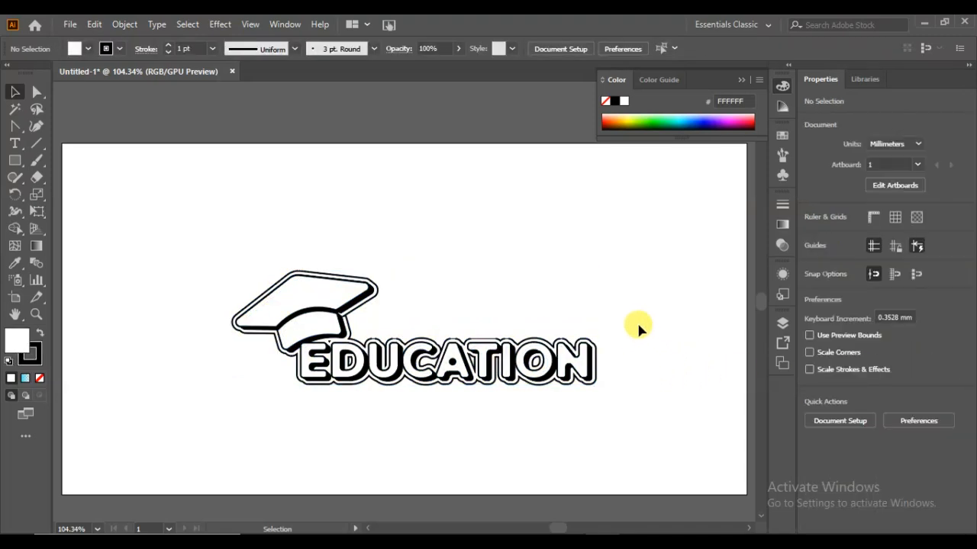
- Move the outlined logo about 2 mm left and 8 mm up on the artboard
left_click_drag(391, 417, 380, 412)
mouse_move(412, 360)
left_mouse_down()
mouse_move(415, 339)
mouse_move(416, 356)
left_mouse_up()
left_click(417, 365)
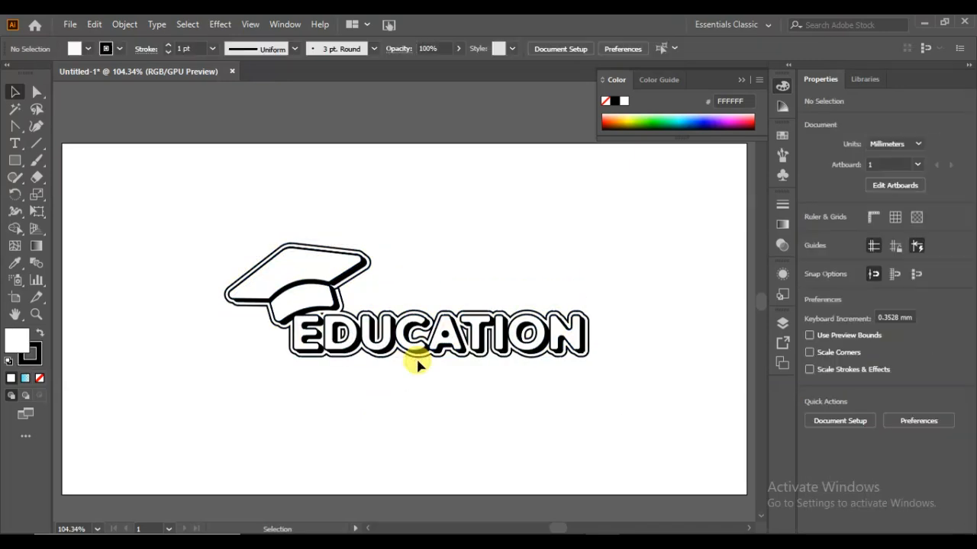
- Add the text LOGO DESIGN in 12 pt Outfit ExtraBold beside the cap, above the word EDUCATION
left_click(15, 143)
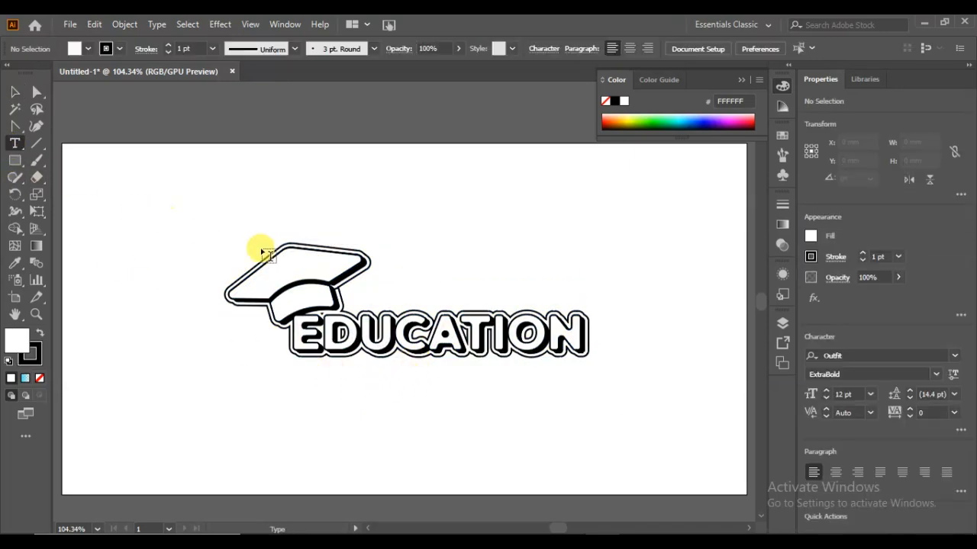
left_click(362, 279)
key("BackSpace")
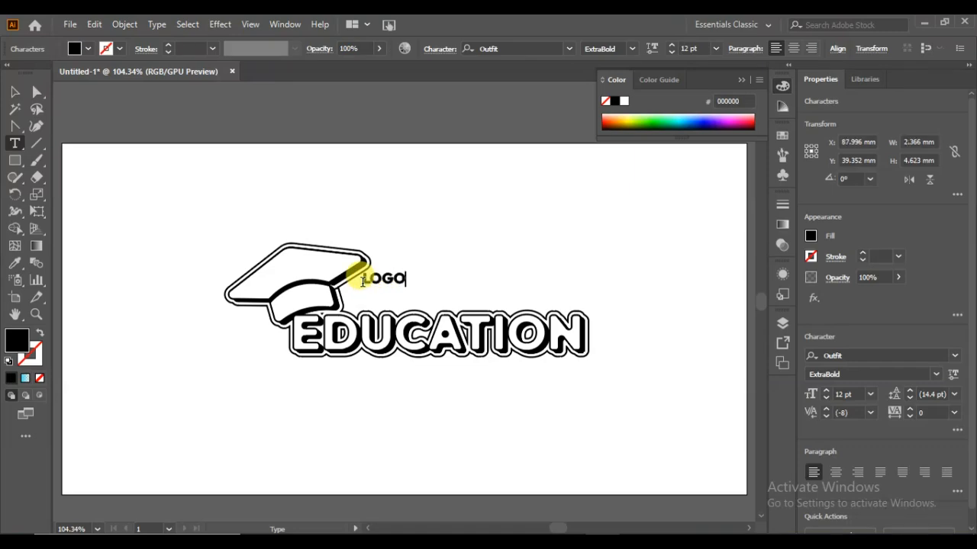
type("GN")
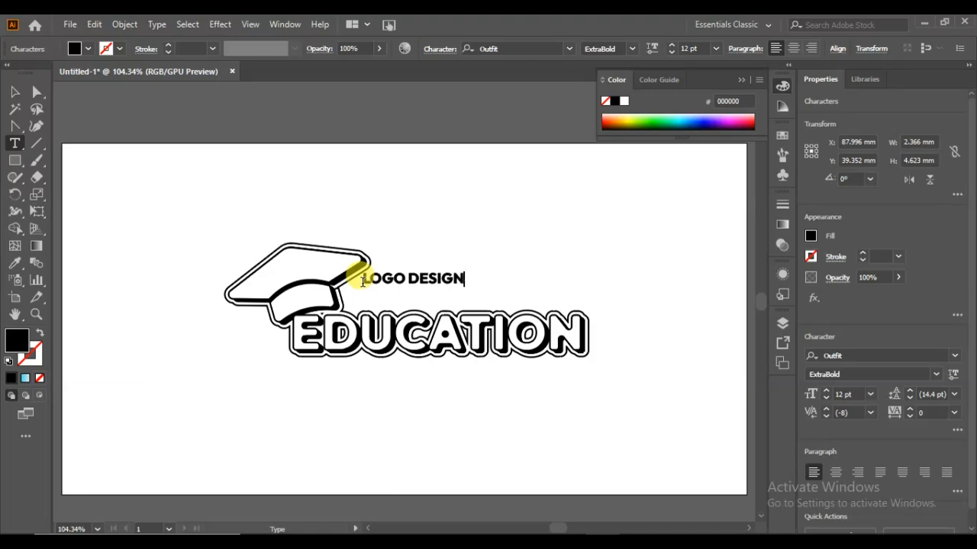
- Move the LOGO DESIGN text down close above EDUCATION and enlarge it to about 15 pt
left_click(14, 92)
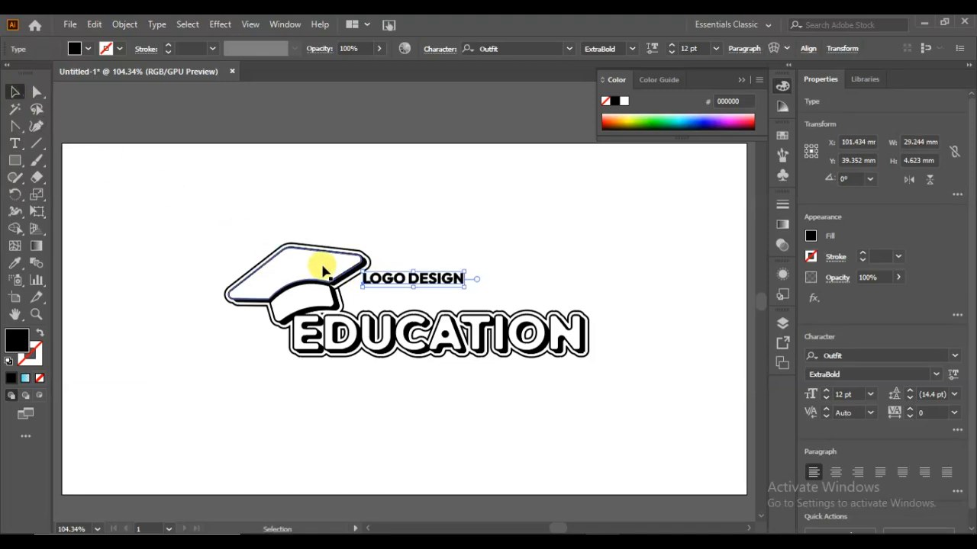
mouse_move(412, 287)
left_mouse_down()
mouse_move(416, 304)
mouse_move(406, 303)
left_mouse_up()
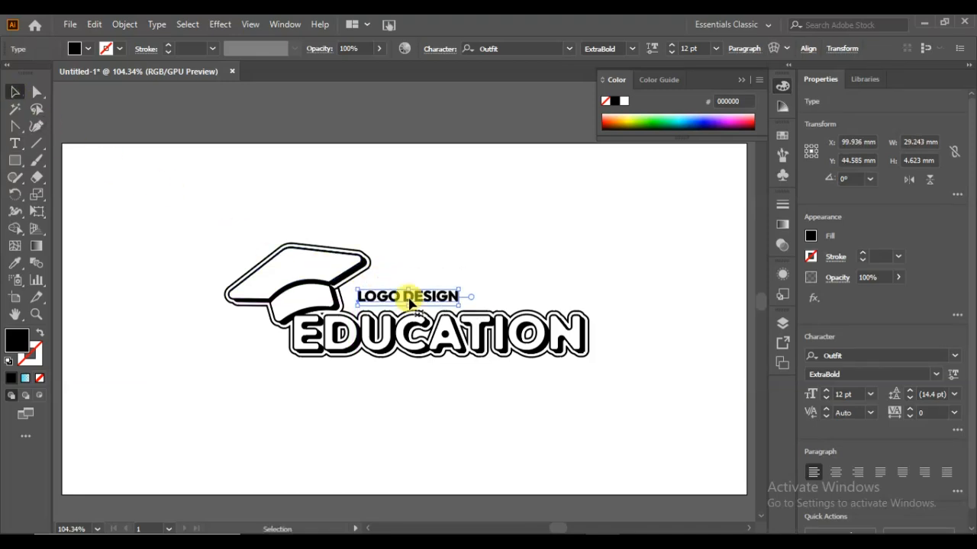
mouse_move(461, 289)
left_mouse_down()
mouse_move(480, 282)
mouse_move(449, 294)
left_mouse_up()
left_click(490, 282)
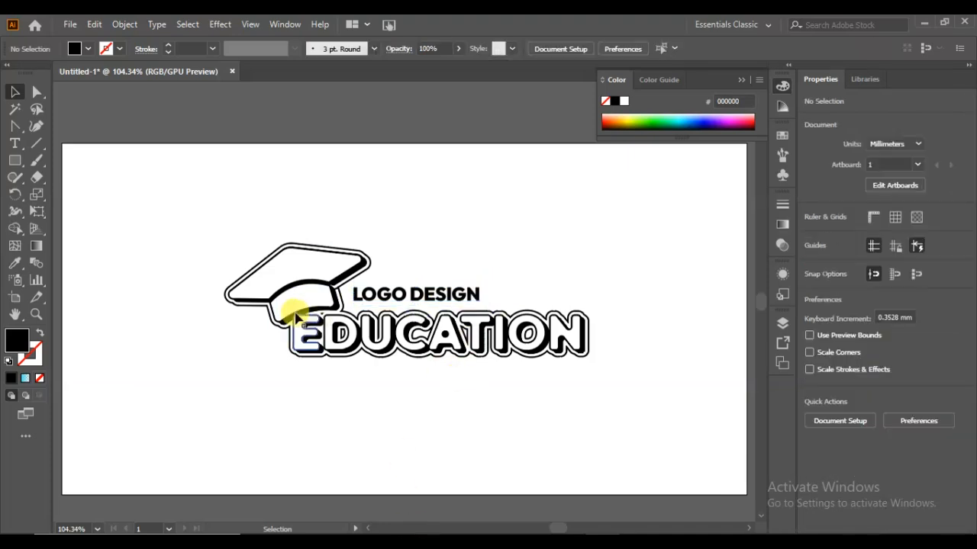
- Draw a black bar about 30.5 by 1 mm from LOGO DESIGN to the right end of EDUCATION, and round its corners by 0.51 mm
left_click(15, 161)
left_click_drag(482, 292, 588, 297)
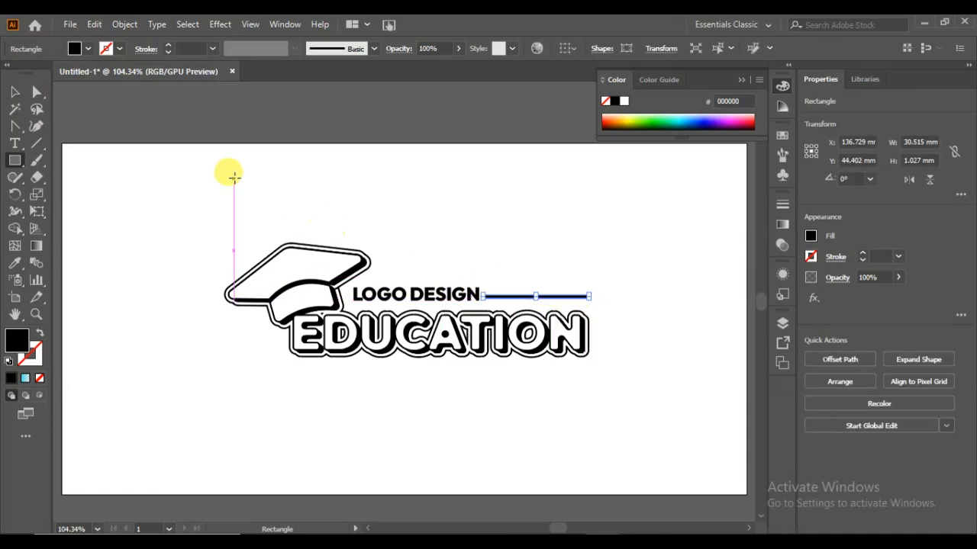
left_click(36, 92)
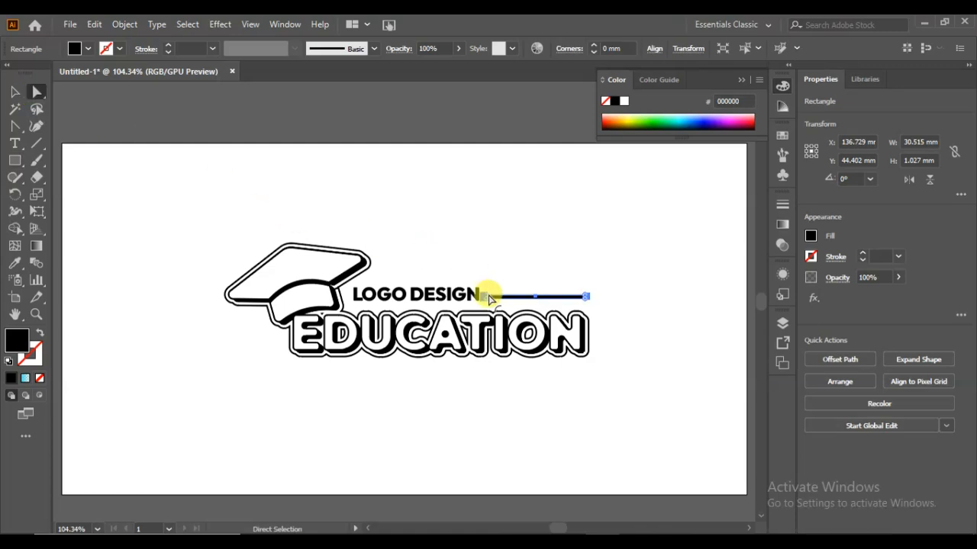
left_click_drag(490, 291, 508, 290)
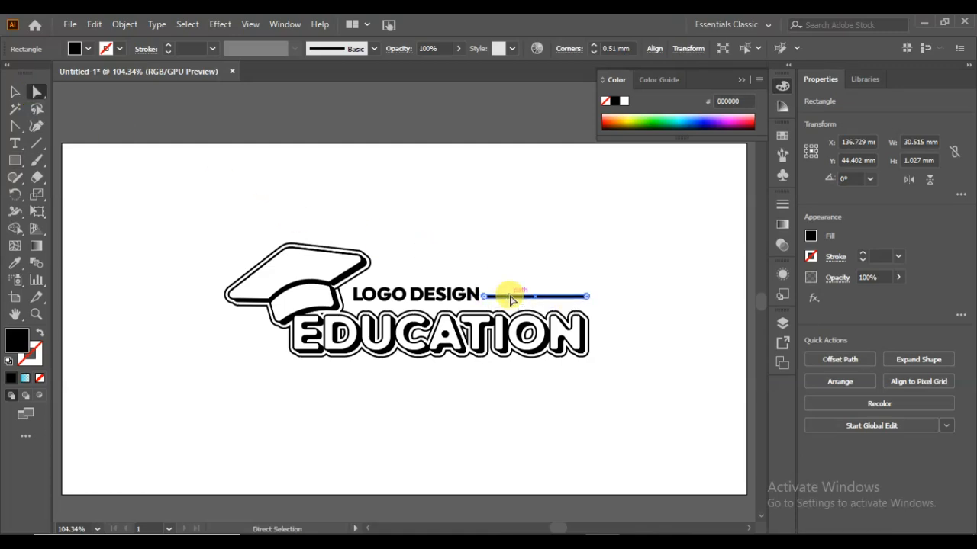
left_click(19, 93)
left_click(406, 244)
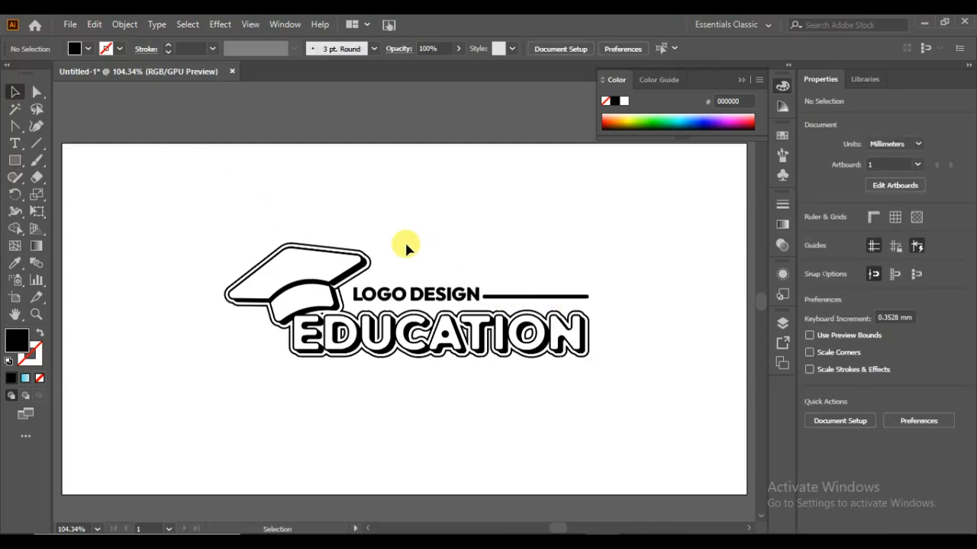
- Nudge the LOGO DESIGN text down about 0.35 mm to line it up with the bar
left_click(506, 297)
left_click(467, 302)
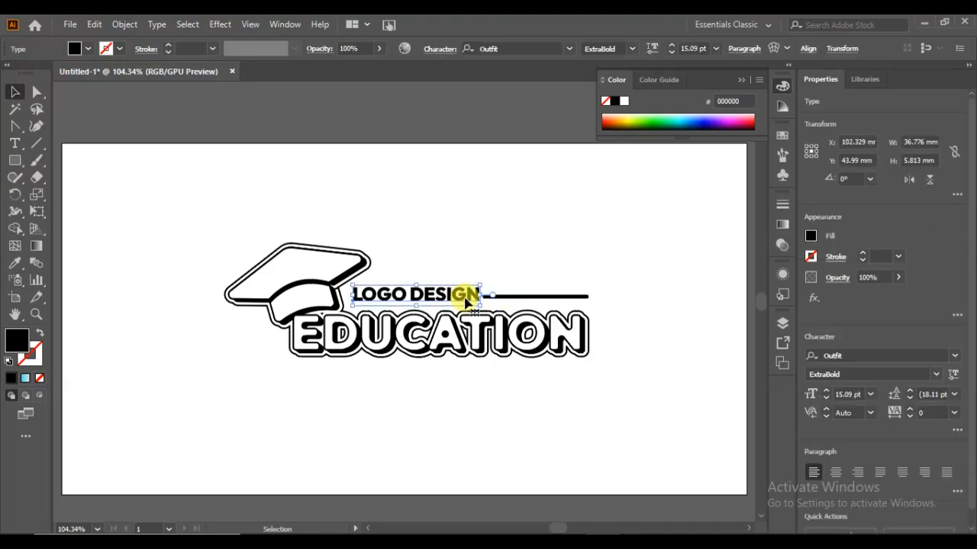
left_click_drag(466, 301, 465, 302)
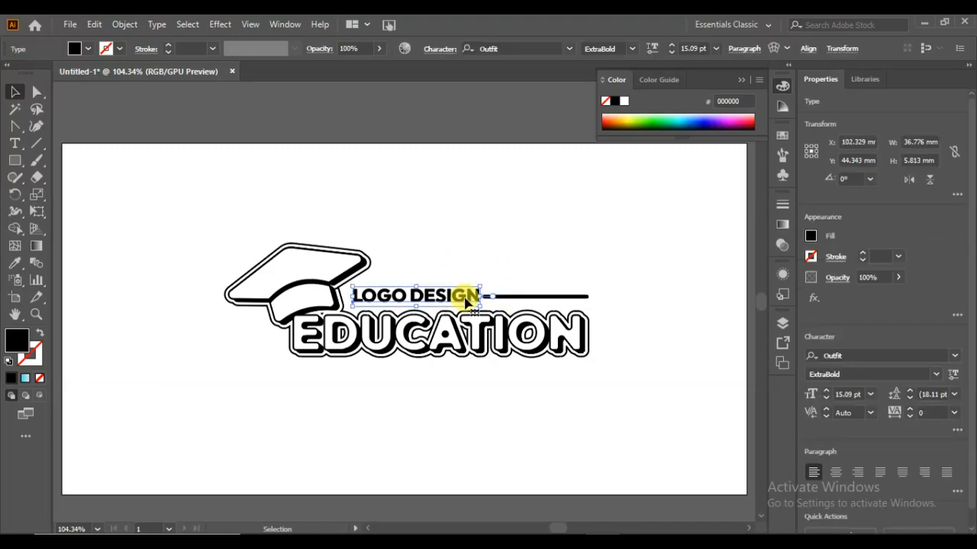
left_click(572, 241)
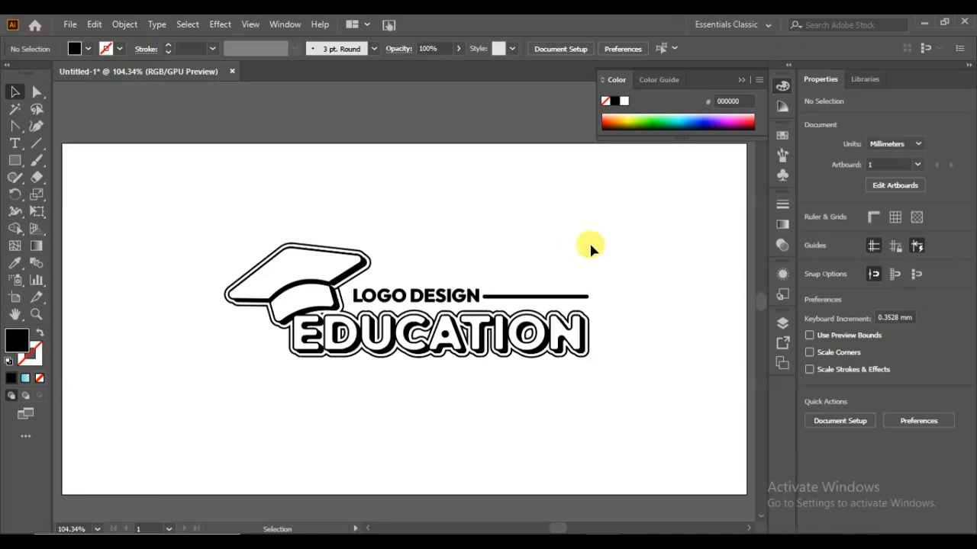
- Group the outlined logo, the LOGO DESIGN text and the bar into one object
left_click_drag(619, 215, 224, 383)
right_click(324, 331)
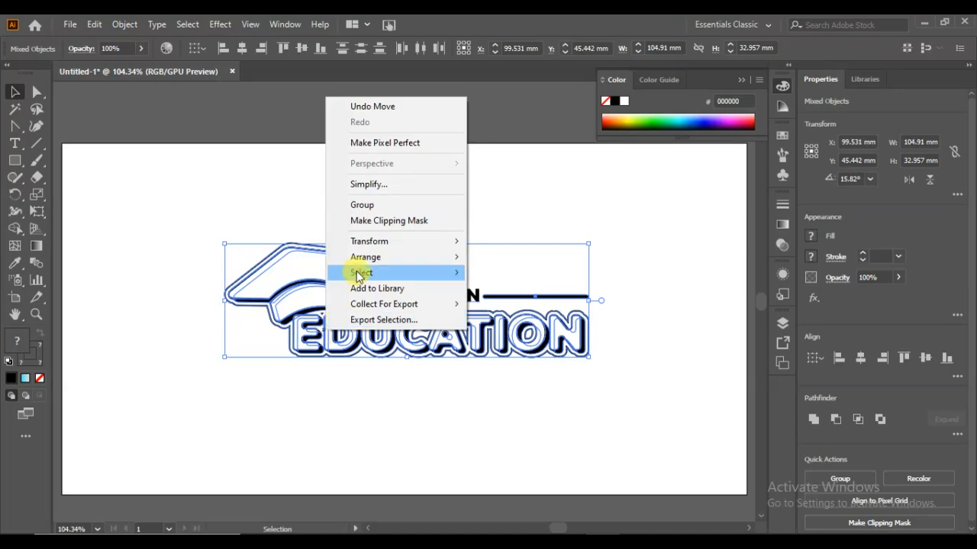
left_click(362, 205)
left_click(362, 203)
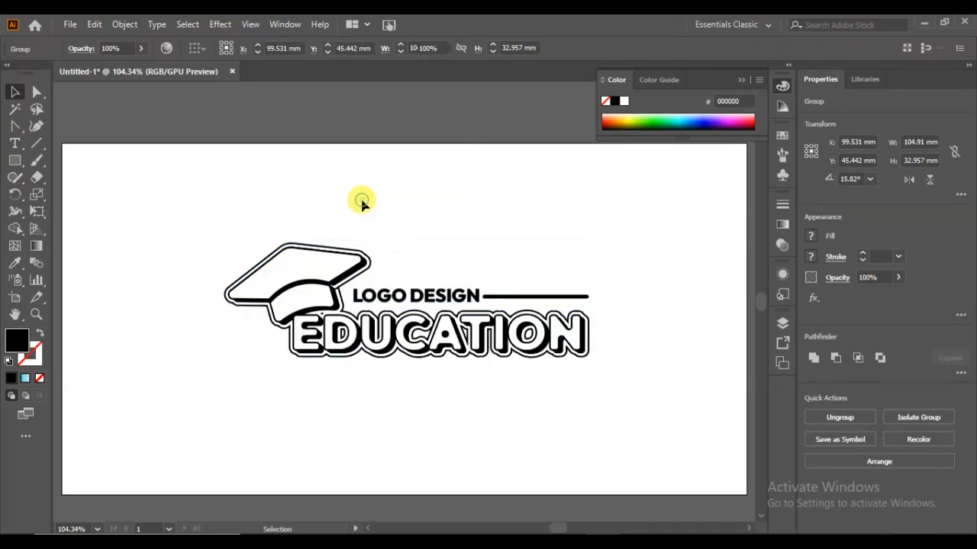